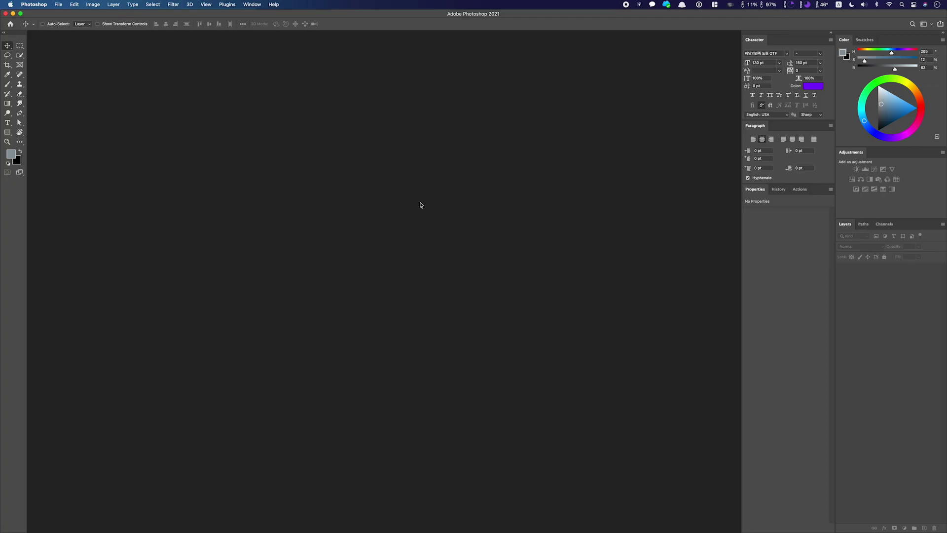
Create a new 1920 × 1920 px web document at 72 ppi with artboards turned off.
key(super+n)
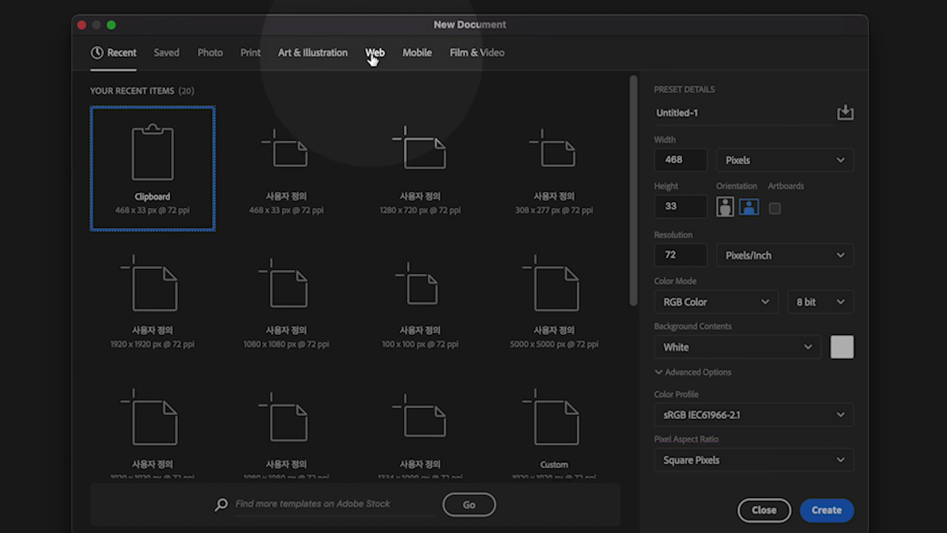
click(372, 55)
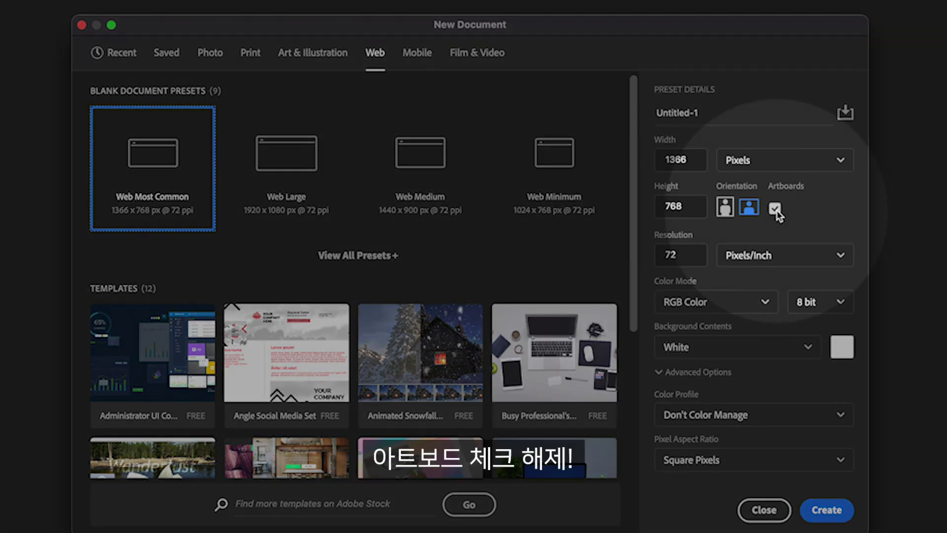
click(776, 210)
drag(699, 156, 623, 157)
text(1920)
key(Tab)
text(1920)
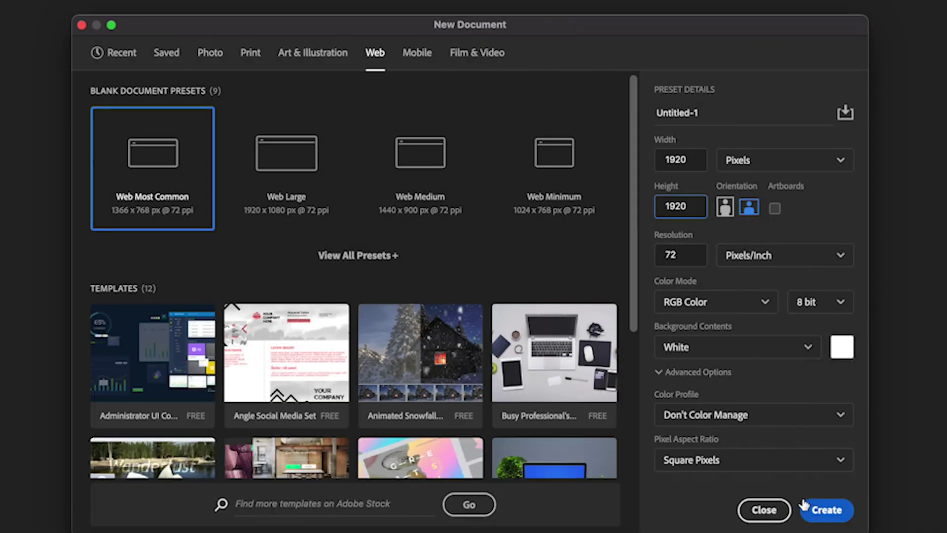
click(817, 512)
click(817, 511)
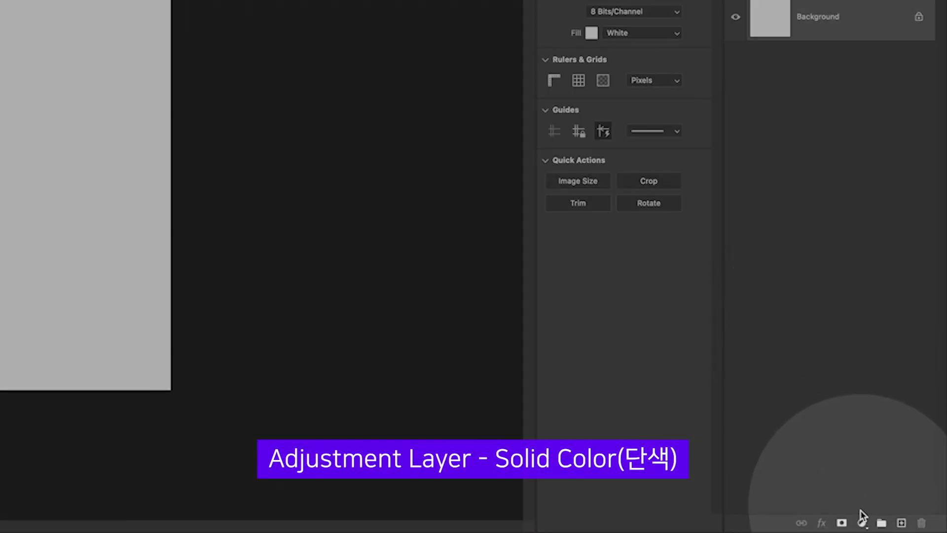
Add a Solid Color fill layer above the background in dark green 254524.
click(862, 523)
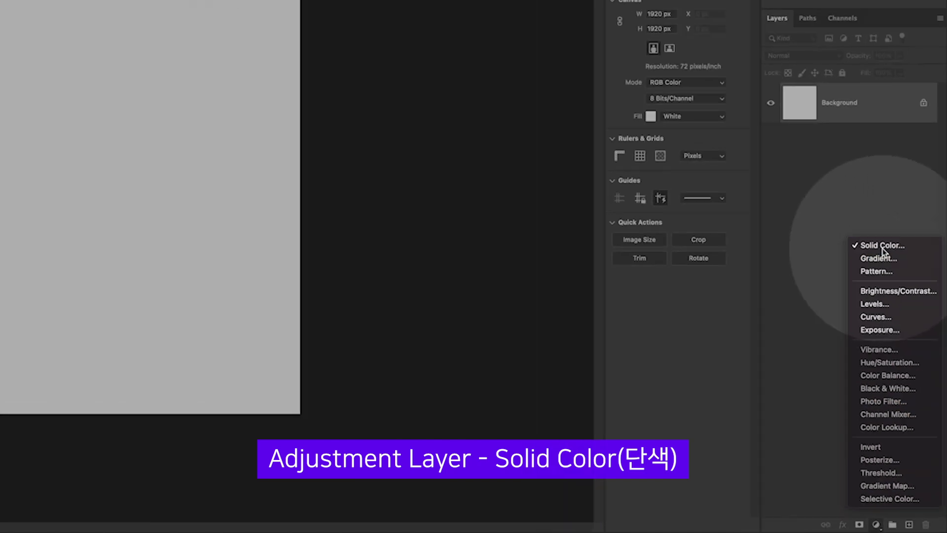
click(869, 188)
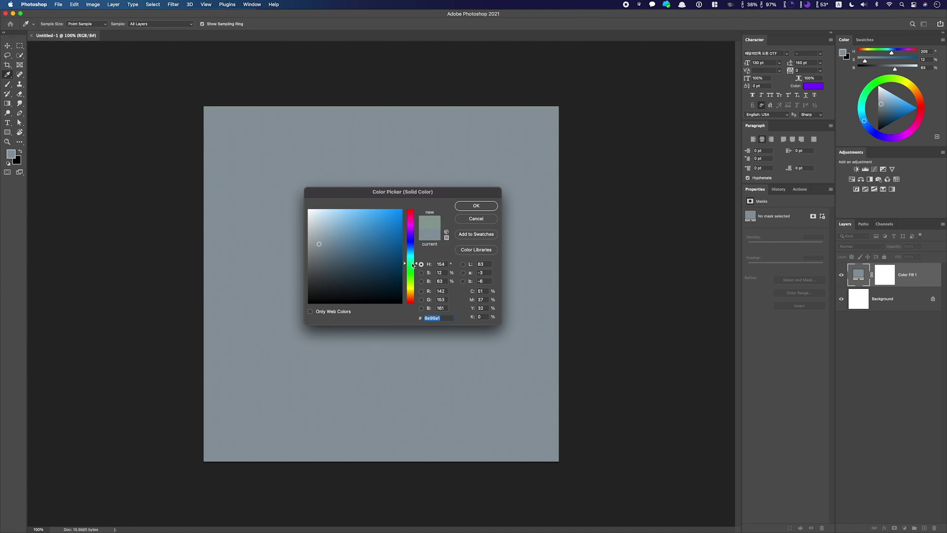
drag(412, 265, 412, 274)
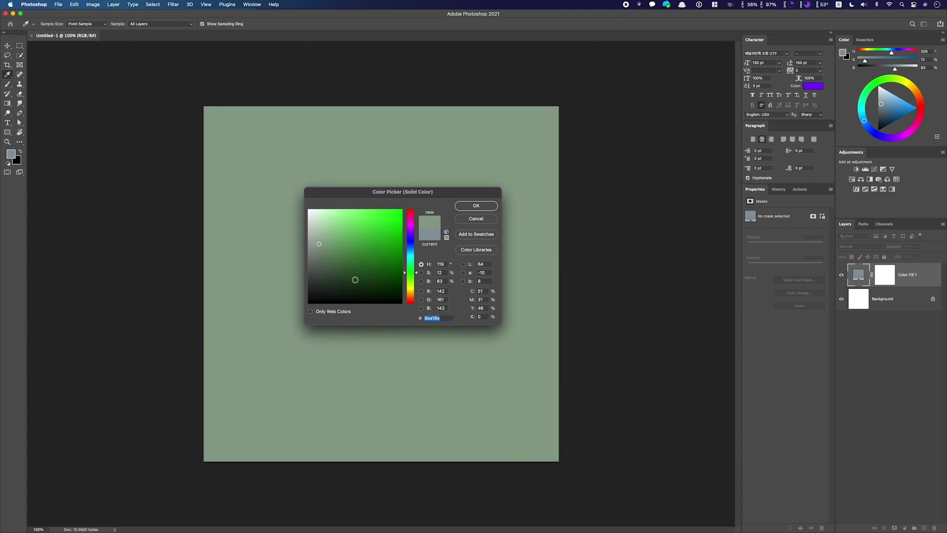
click(343, 280)
drag(353, 279, 354, 277)
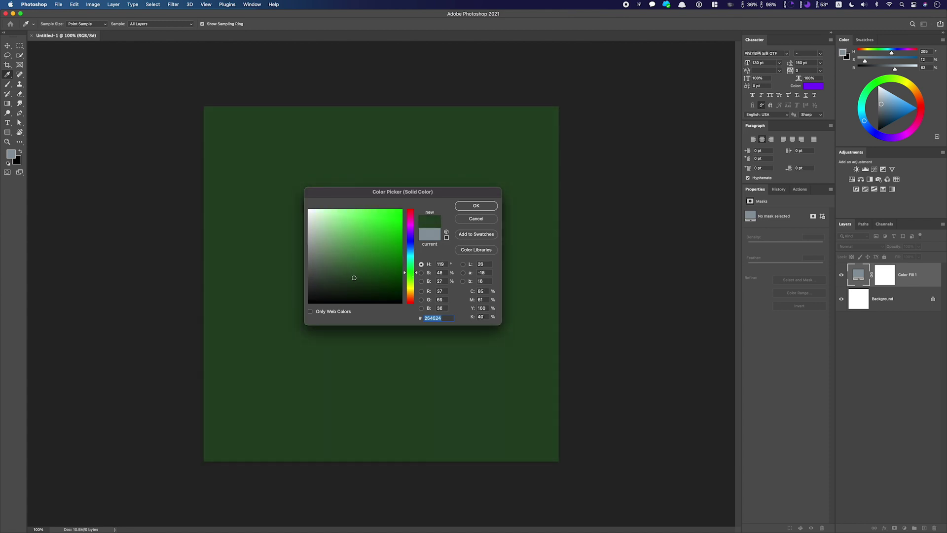
click(482, 206)
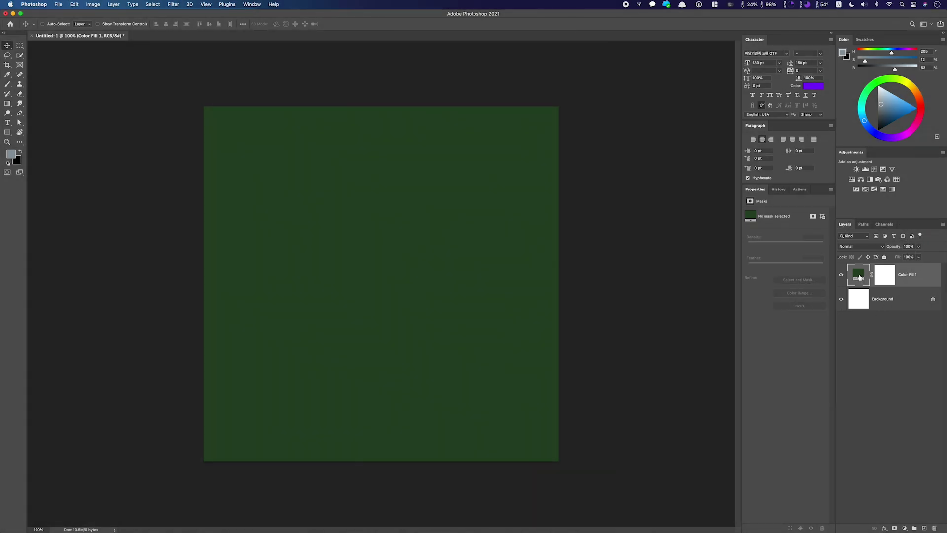
double_click(858, 275)
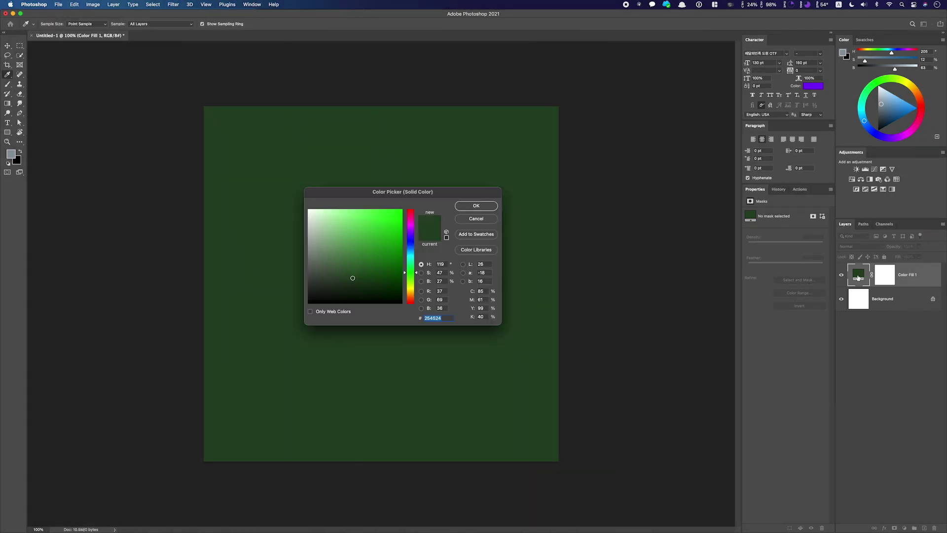
mouse_move(388, 248)
mouse_down()
mouse_move(368, 238)
mouse_move(383, 237)
mouse_move(381, 256)
mouse_up()
key(Escape)
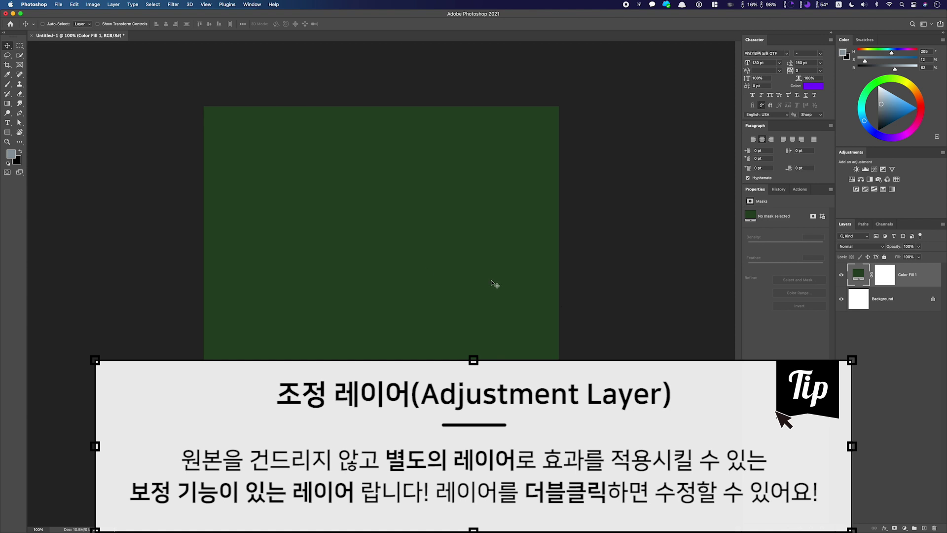
Show the rulers and place a vertical guide at the canvas's horizontal center.
key(super+r)
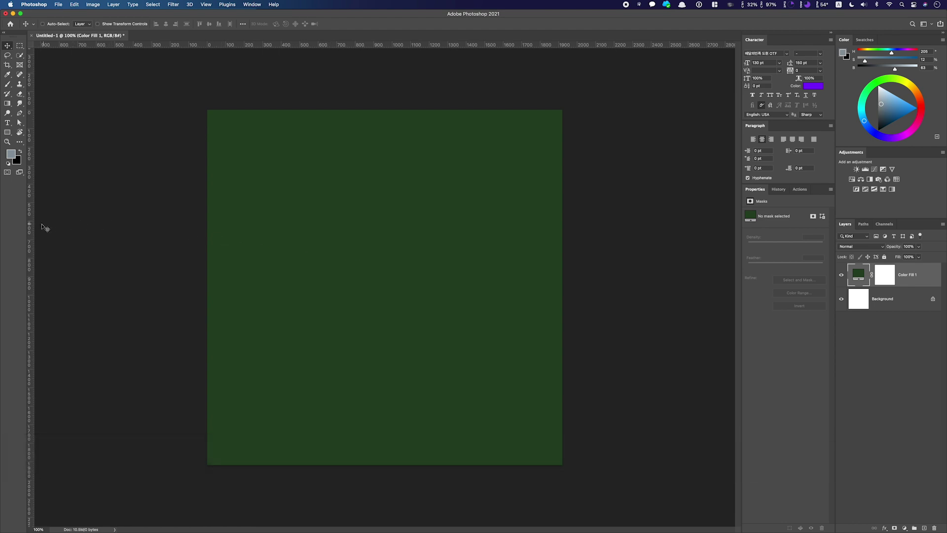
drag(31, 228, 385, 233)
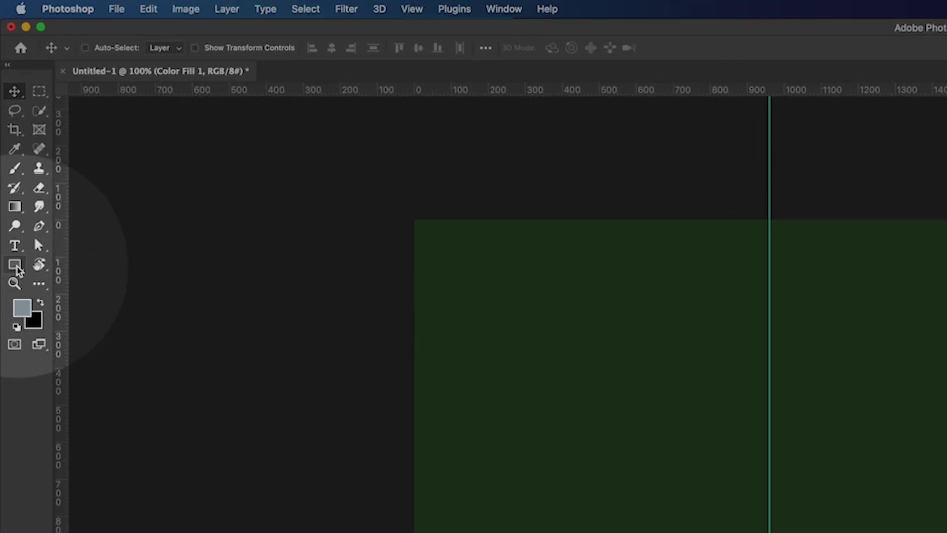
Set up the Rectangle tool in Shape mode with no fill and a white 20 px stroke.
click(15, 265)
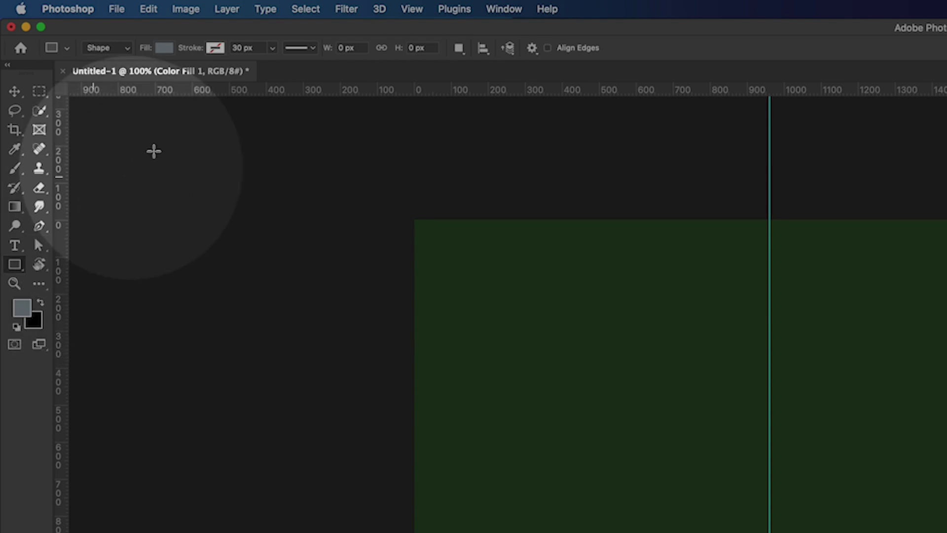
click(166, 48)
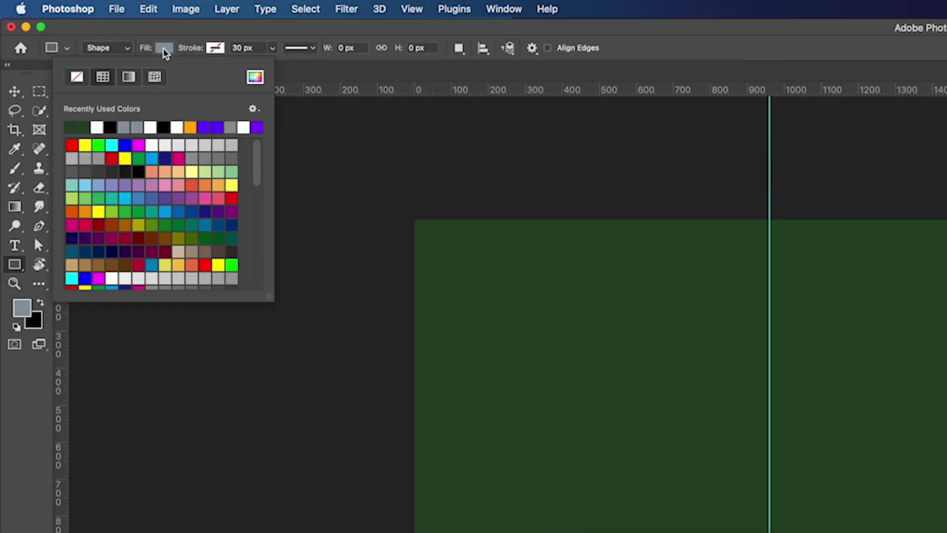
click(78, 78)
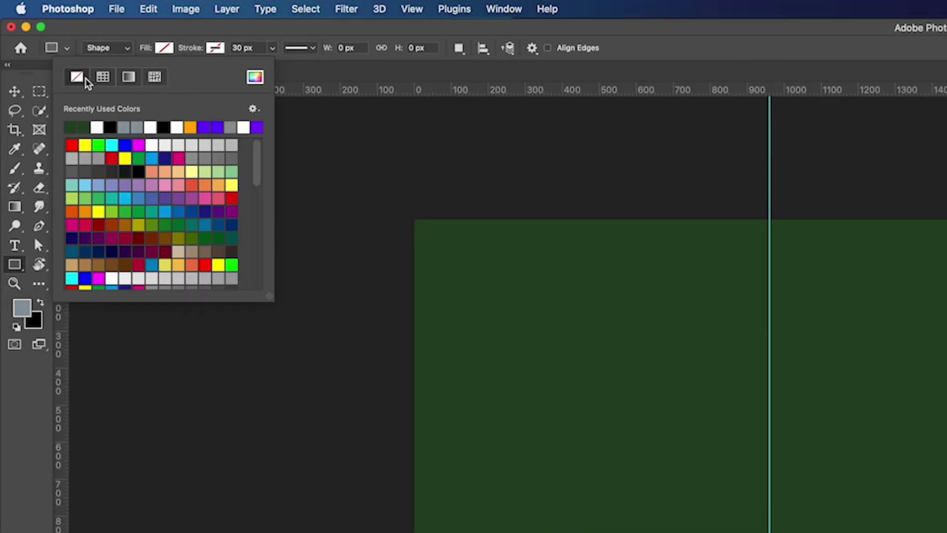
click(215, 48)
click(149, 127)
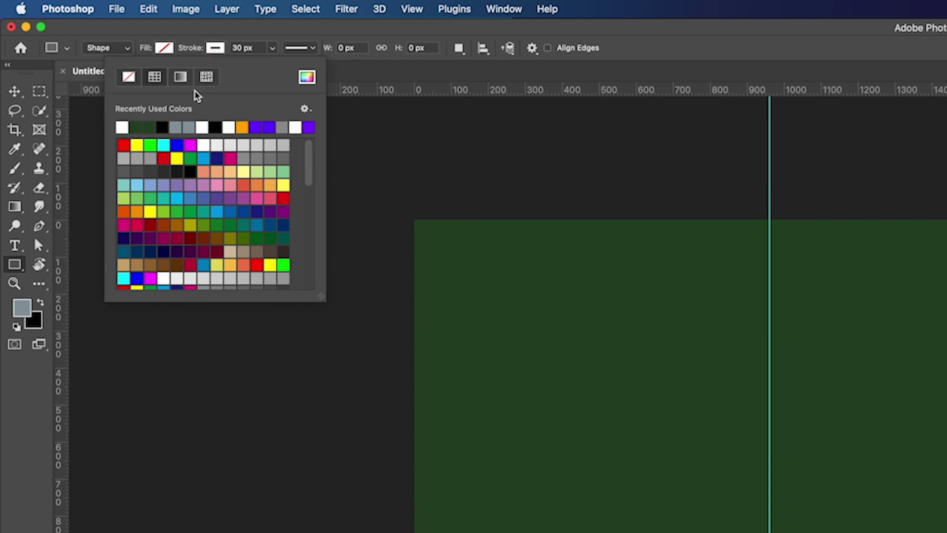
click(260, 30)
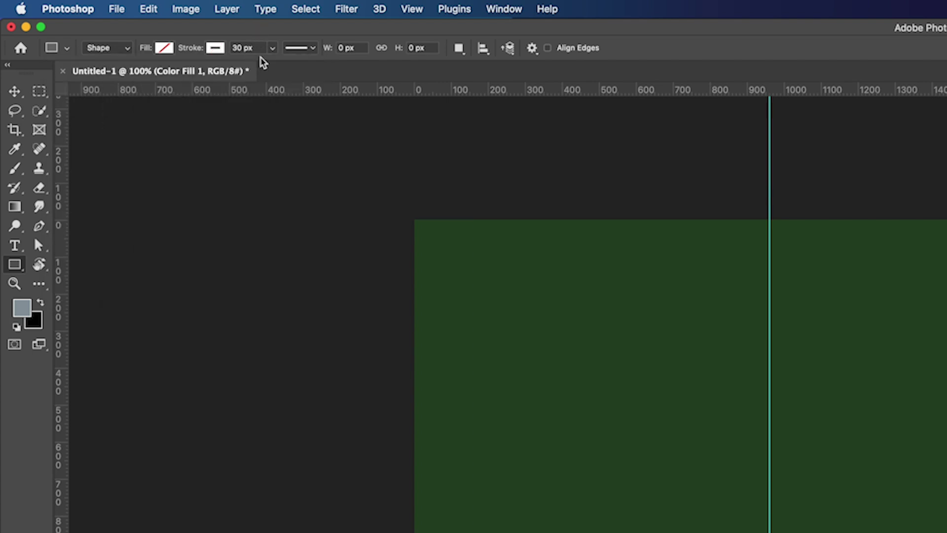
click(258, 47)
text(20)
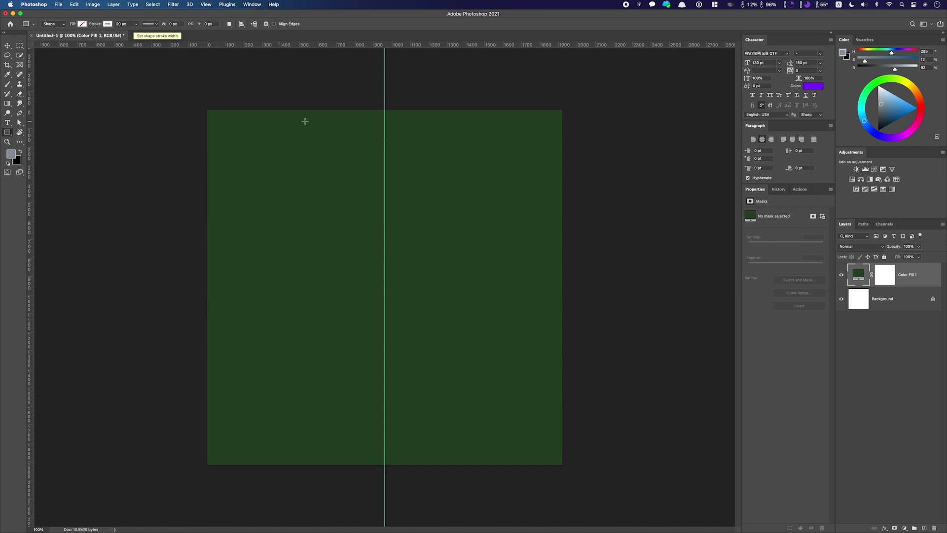
Create a rectangle shape exactly 1750 px wide and 700 px high, discarding the freehand one.
drag(266, 132, 505, 271)
key(super+z)
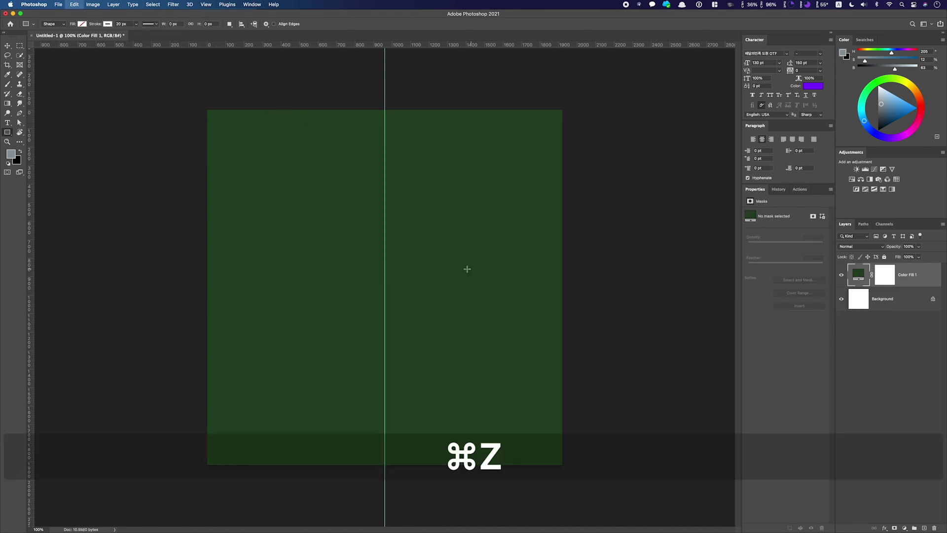
click(361, 256)
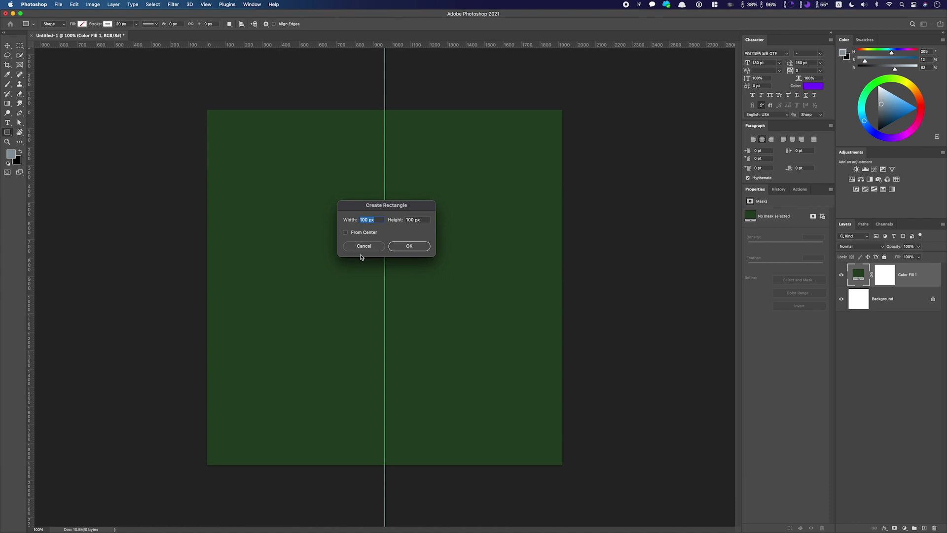
text(1750)
key(Tab)
text(7)
click(410, 246)
Move the rectangle to the upper part of the canvas, centered on the vertical guide with a small margin above.
key(v)
drag(471, 260, 339, 190)
drag(405, 192, 405, 123)
key(shift+Down)
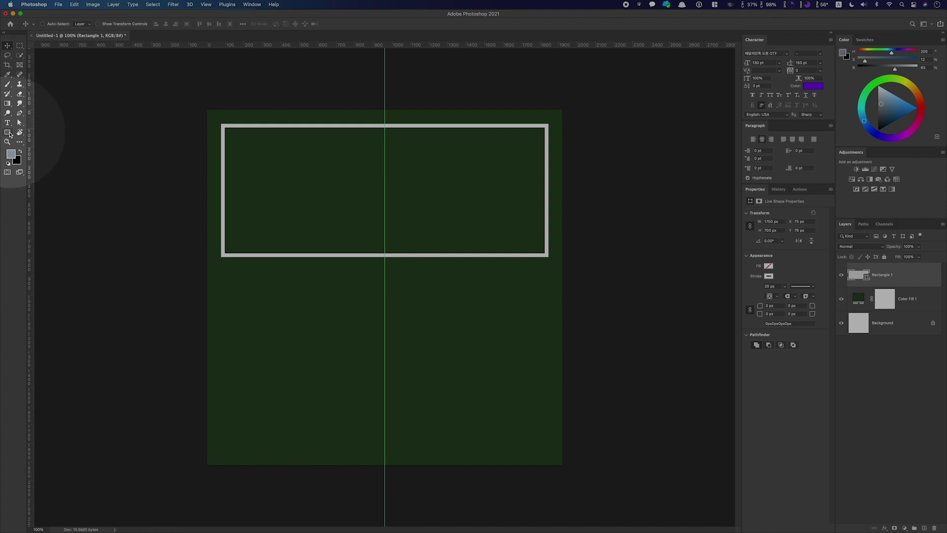
Round all four rectangle corners to a radius of about 78 px and switch to the Ellipse tool.
click(8, 133)
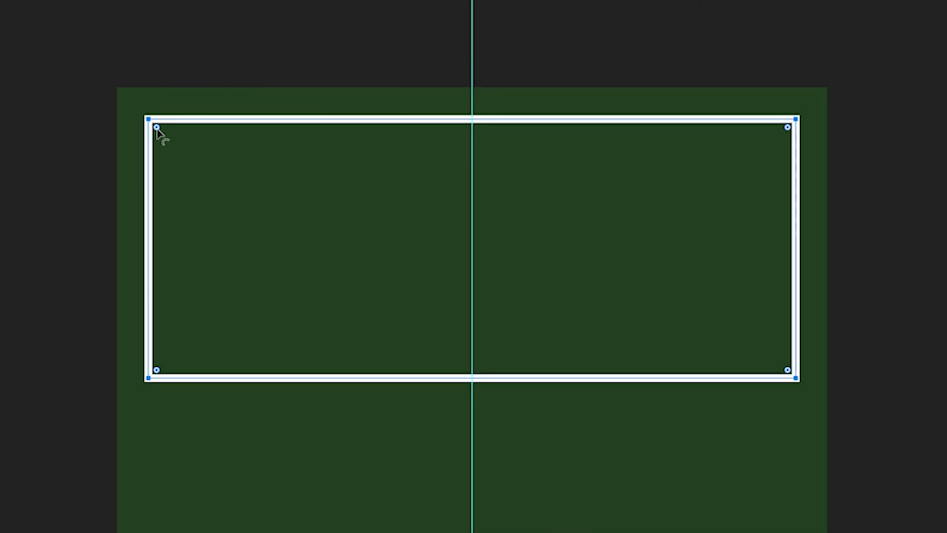
drag(157, 128, 177, 148)
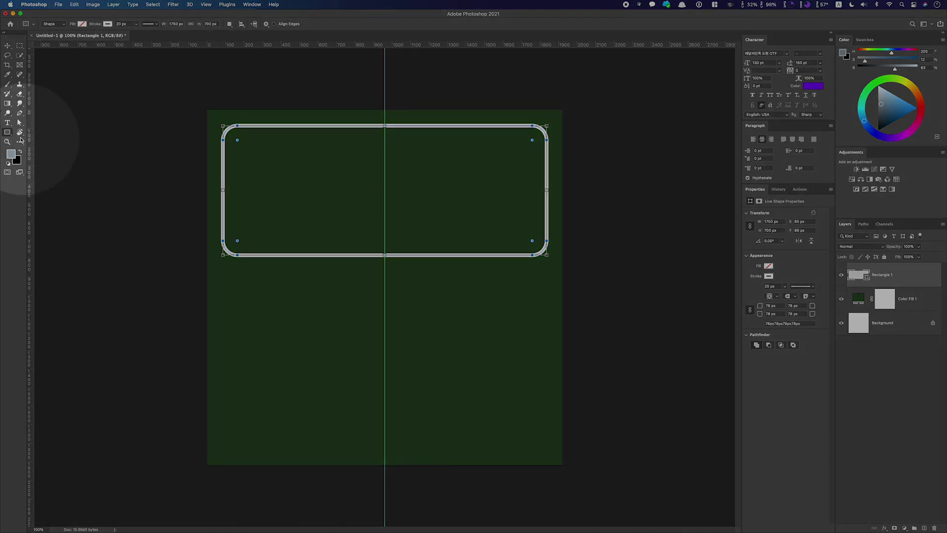
right_click(8, 132)
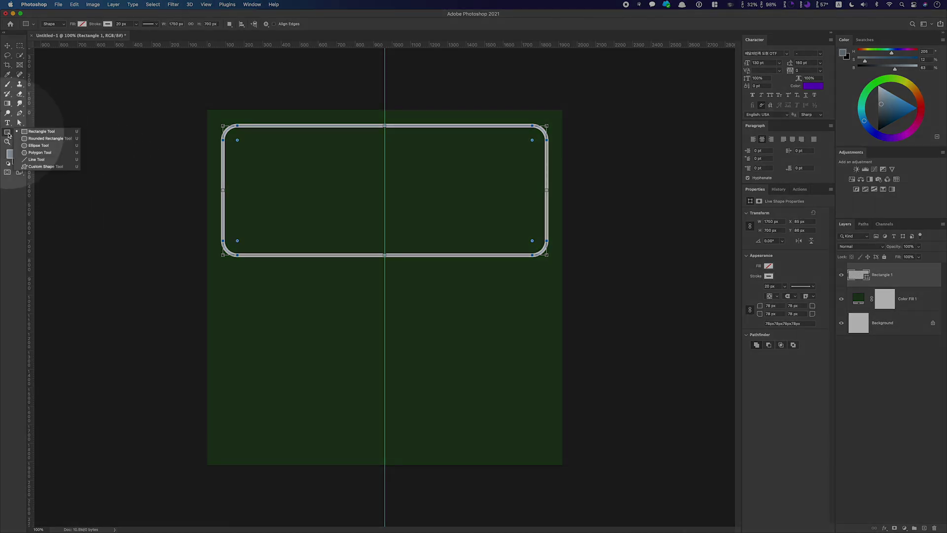
click(38, 145)
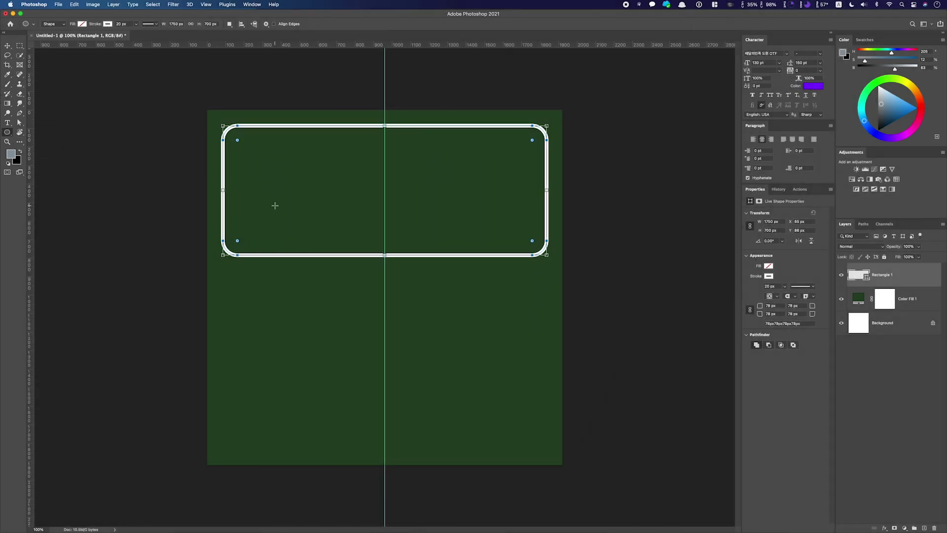
Try an ellipse about 1192 × 577 px over the rectangle's lower edge and Subtract Front Shape on the selected rectangle, undoing each.
drag(271, 203, 492, 310)
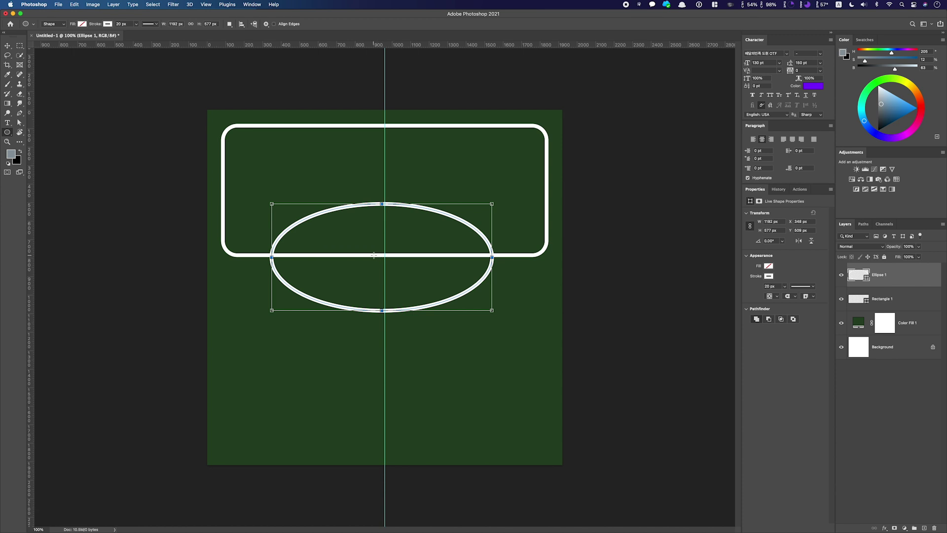
key(super+z)
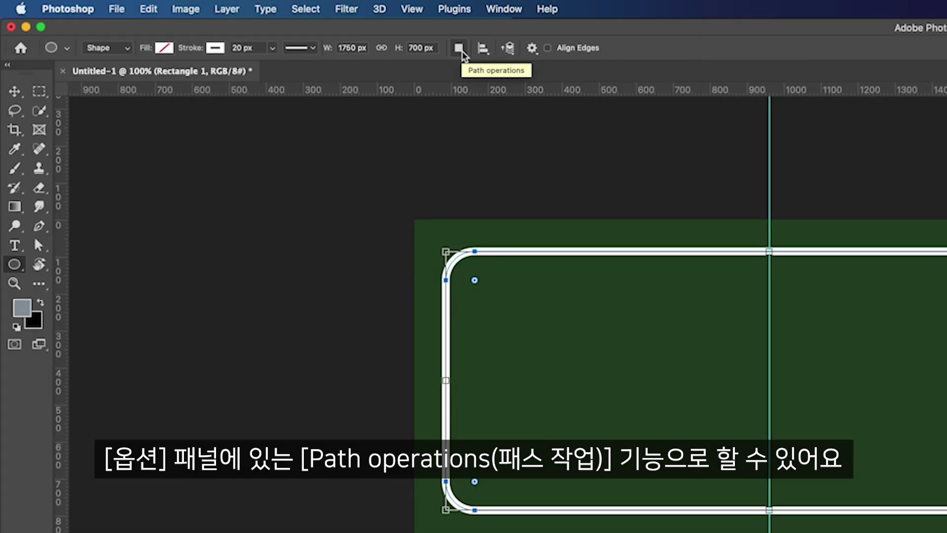
click(462, 51)
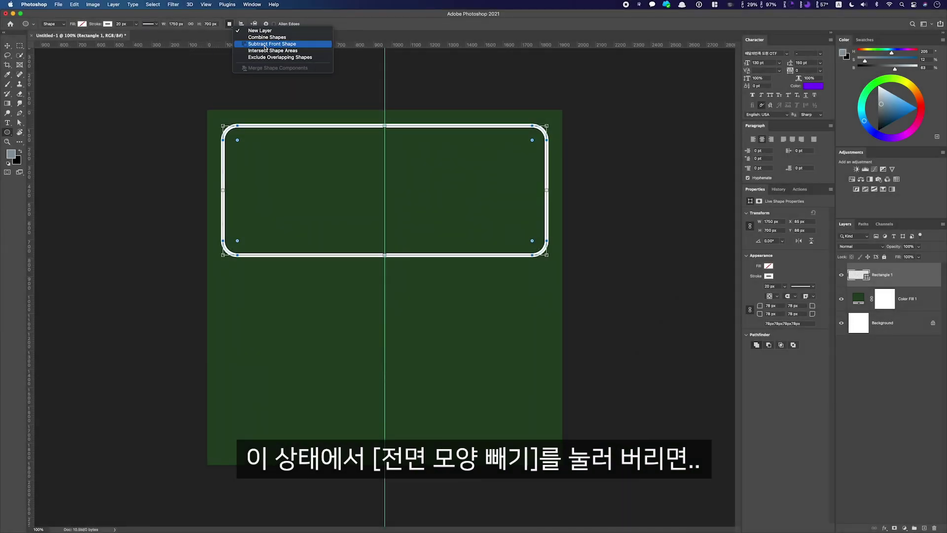
click(264, 44)
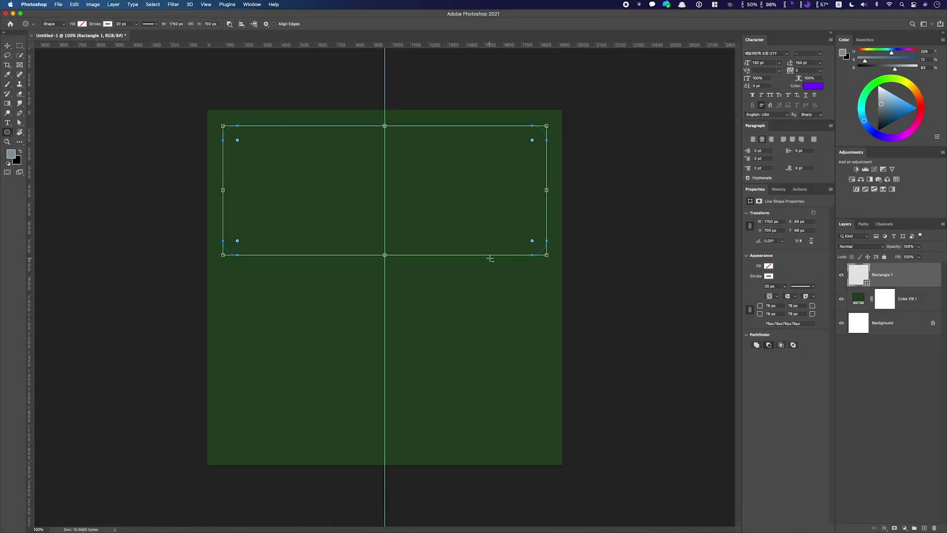
key(super+z)
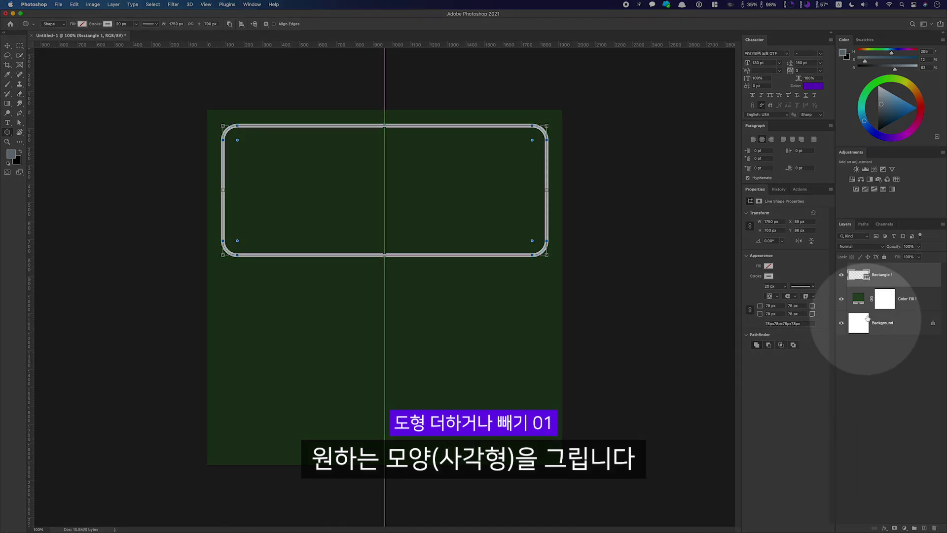
Deselect all layers, set the Ellipse tool's path operation to Subtract Front Shape, and reselect the rectangle's layer.
click(860, 354)
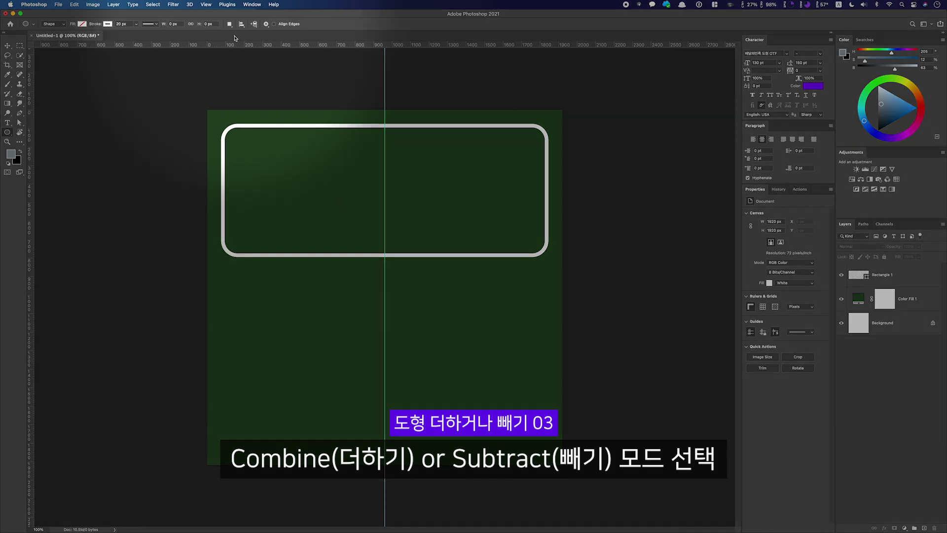
click(229, 23)
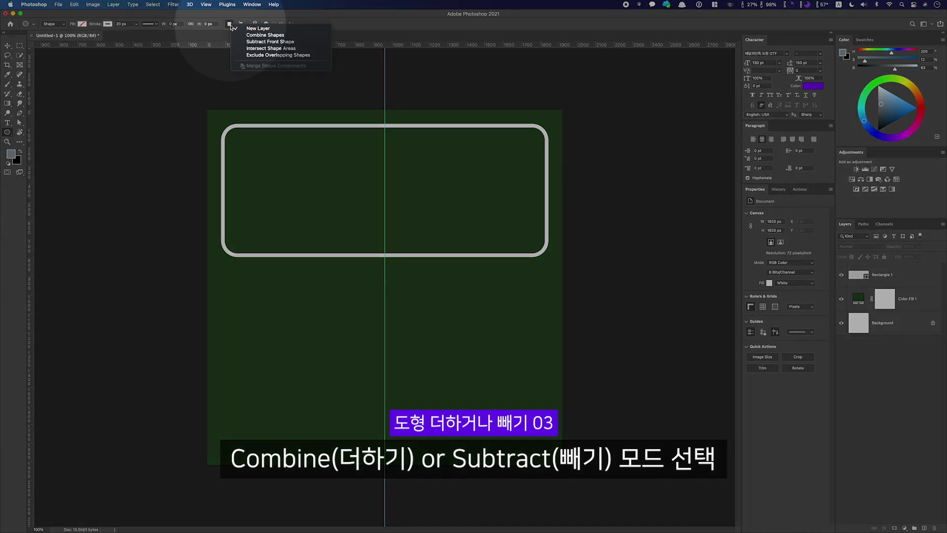
click(275, 42)
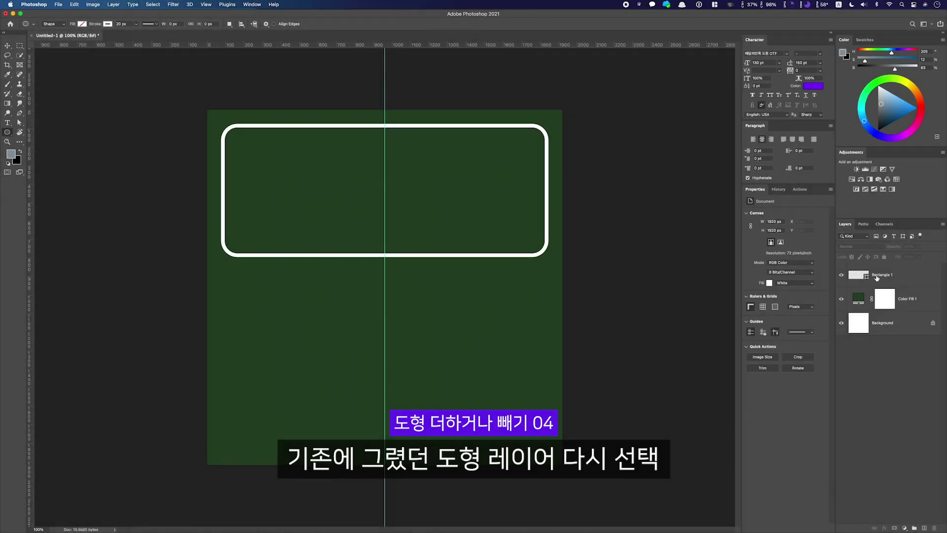
click(881, 277)
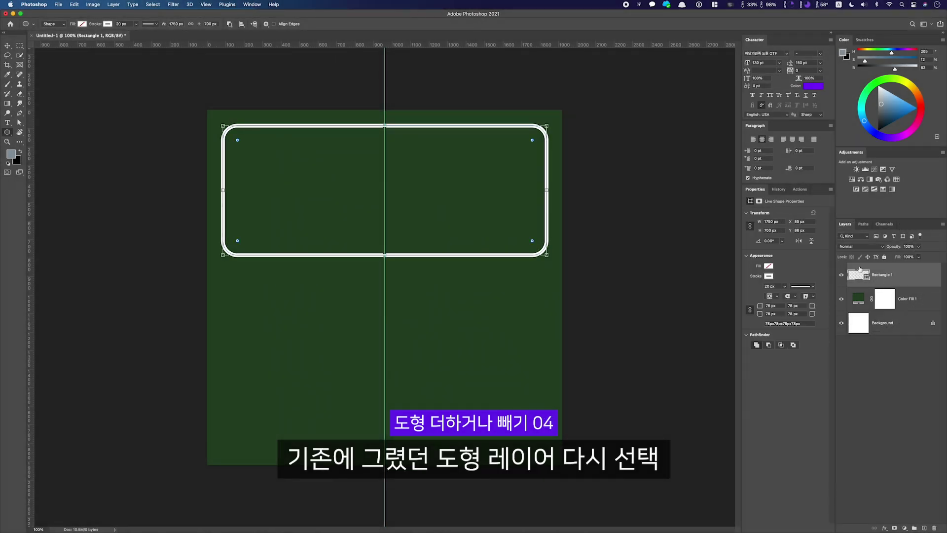
Subtract an ellipse about 1234 × 519 px from the rectangle's lower edge and center it on the vertical guide.
drag(279, 203, 506, 298)
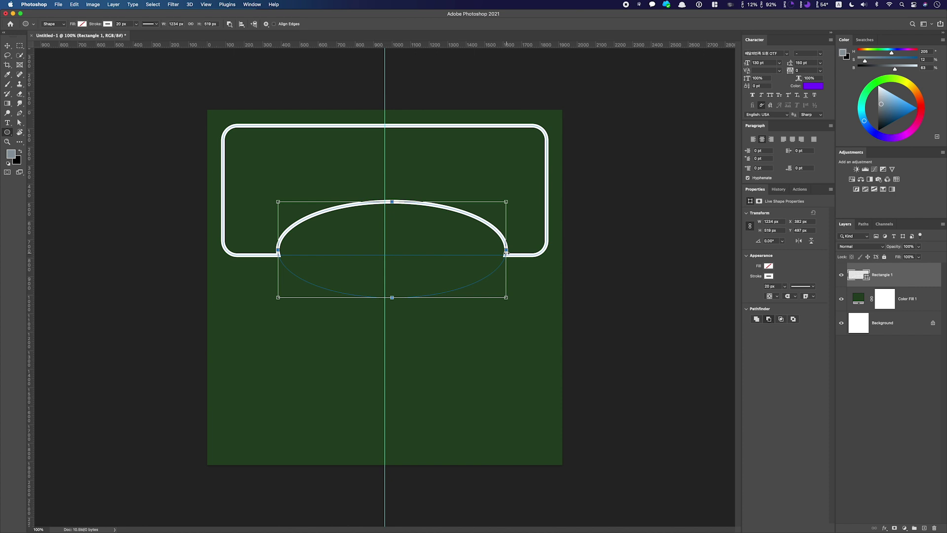
key(super+t)
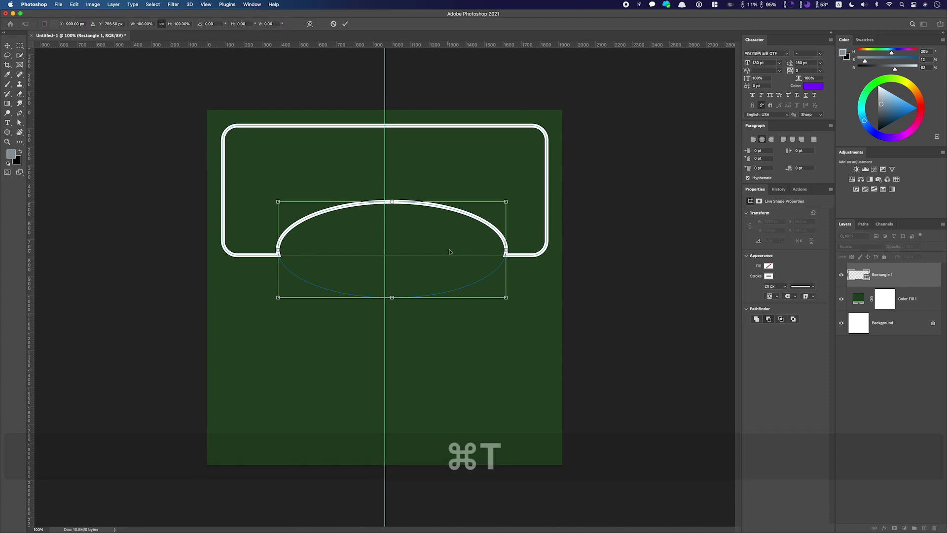
drag(419, 235, 411, 235)
Reshape the subtracted ellipse to about 2159 × 397 px so it cuts a shallow arch across the rectangle's whole lower edge.
drag(384, 202, 384, 234)
drag(459, 266, 582, 274)
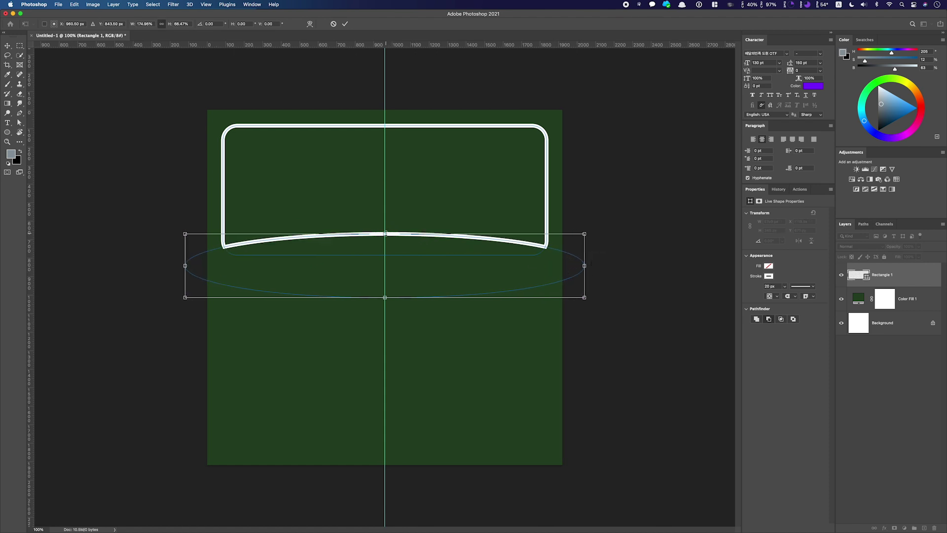
drag(401, 243, 397, 238)
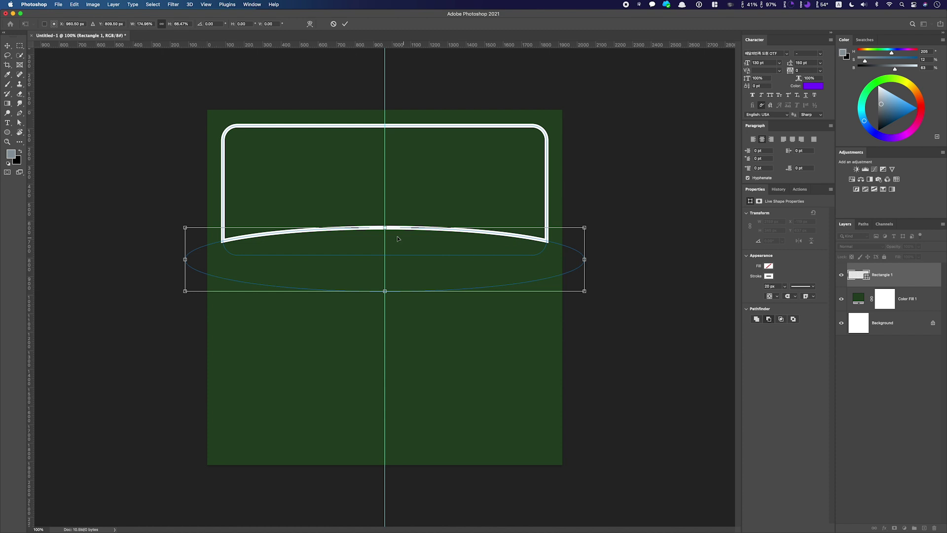
drag(385, 226, 418, 253)
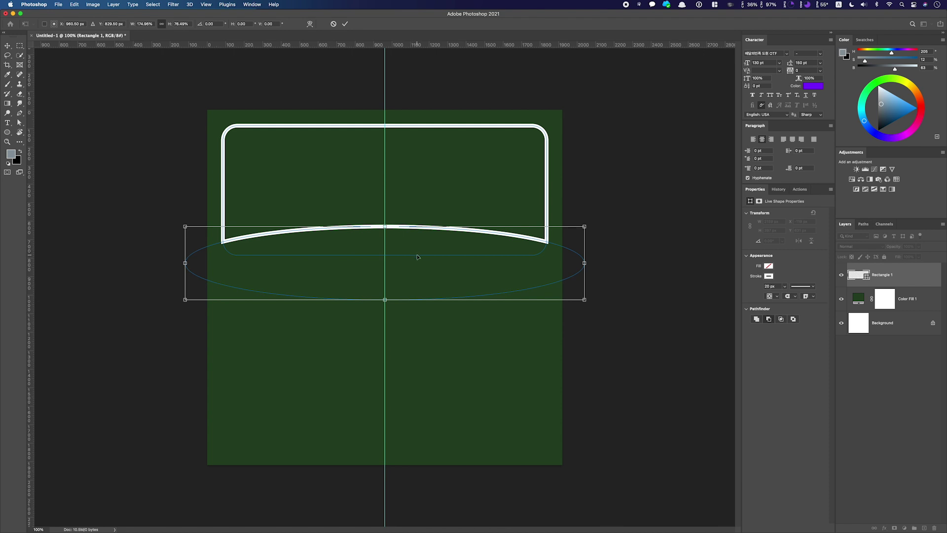
key(Return)
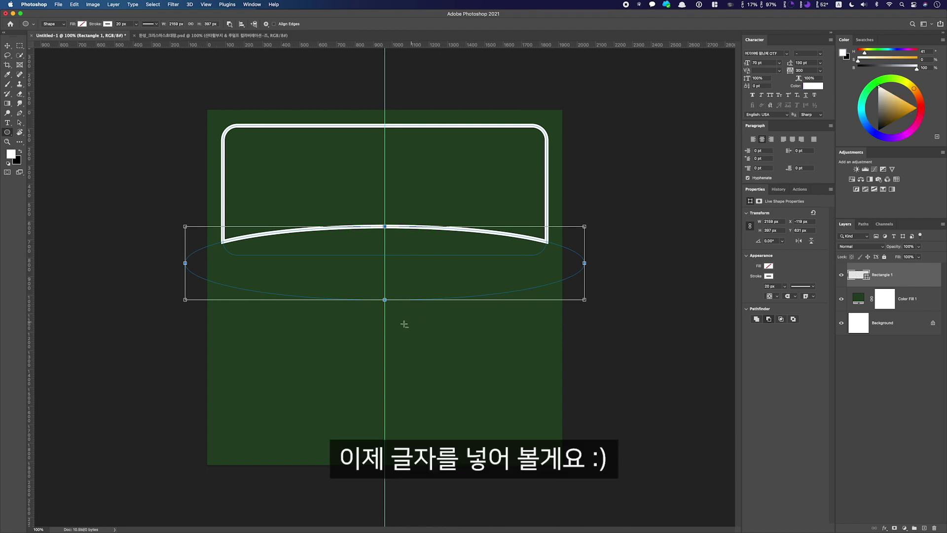
Add the white text line "산타할아버지 & 루돌프 콜라보레이션" on the canvas below the rectangle.
key(t)
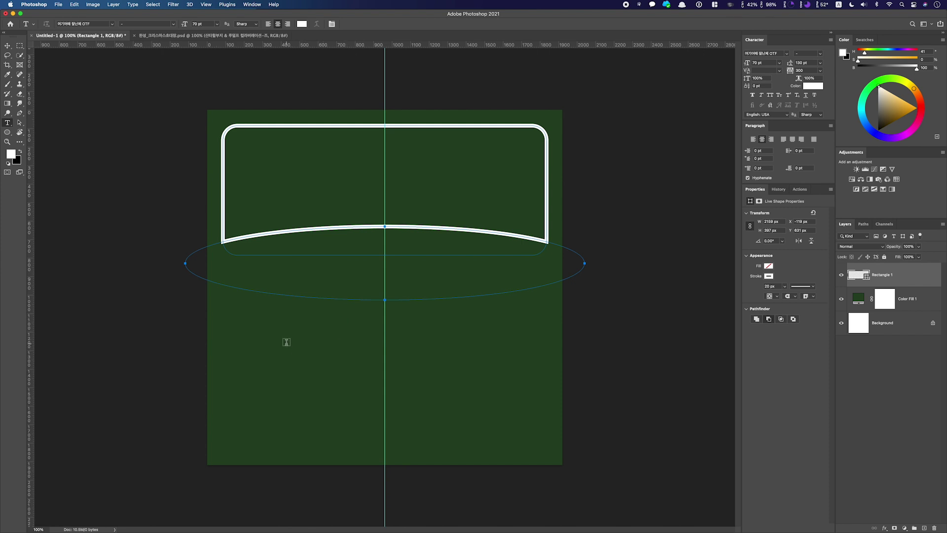
click(287, 342)
text(d)
key(BackSpace)
text(사ㄴ타할아버지)
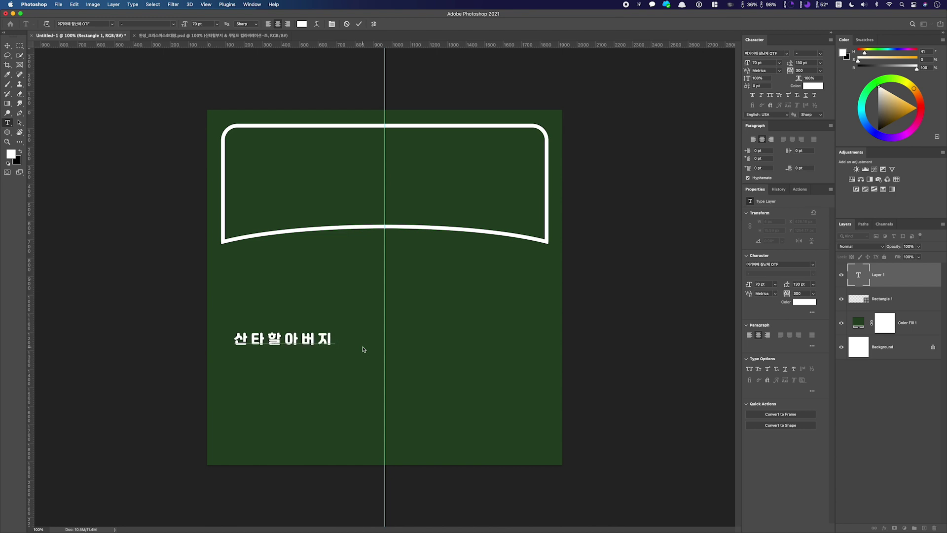
text( & 루돌프)
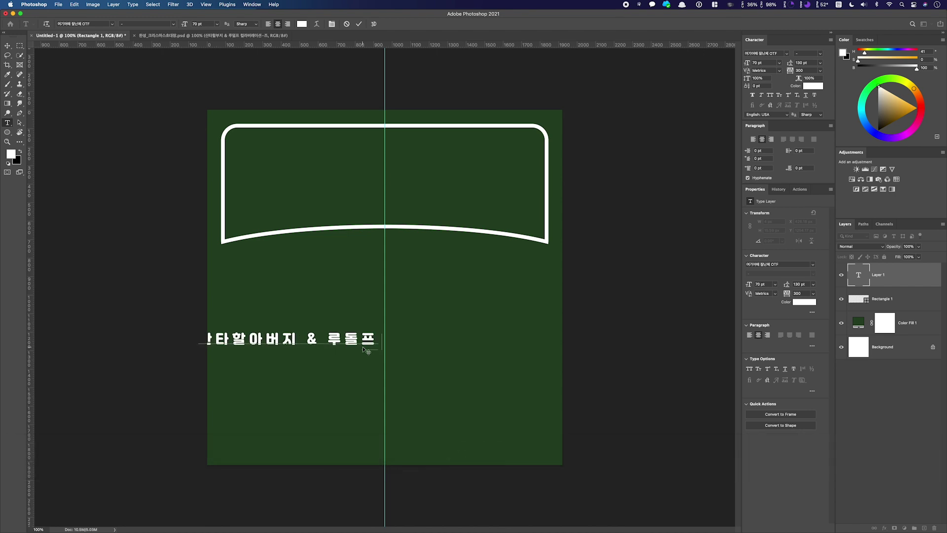
text( 콜라보레이션)
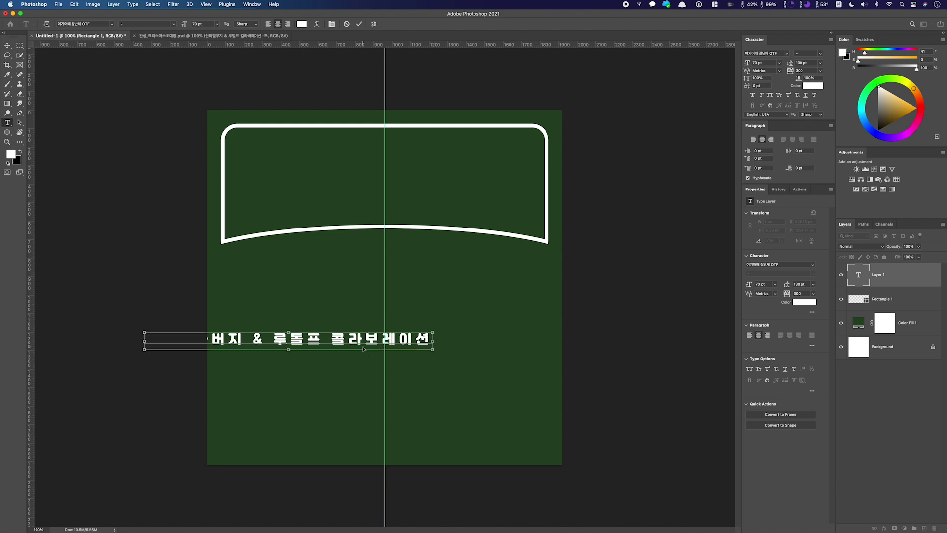
key(super+Return)
Move the text line just inside the rectangle's upper edge, centered on the guide, and increase its tracking to 380.
drag(319, 350, 416, 319)
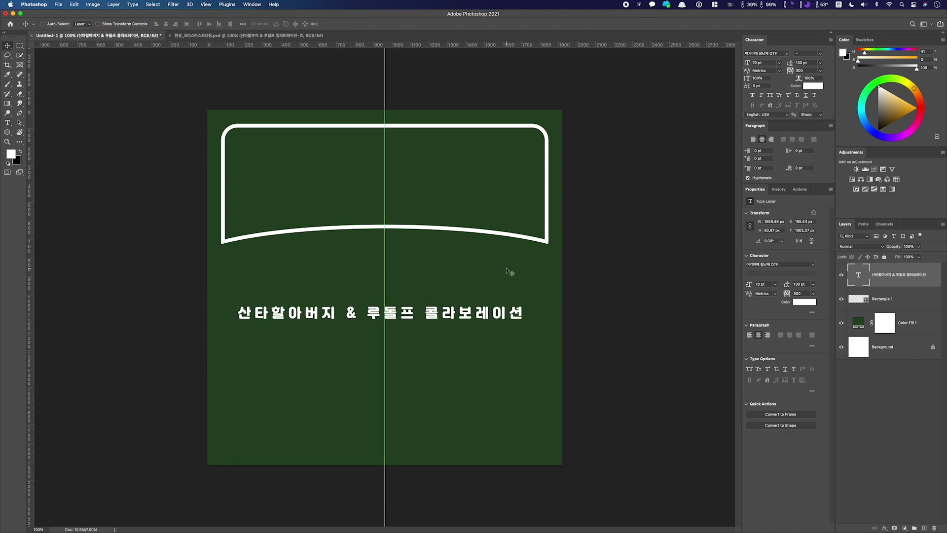
drag(464, 317, 449, 139)
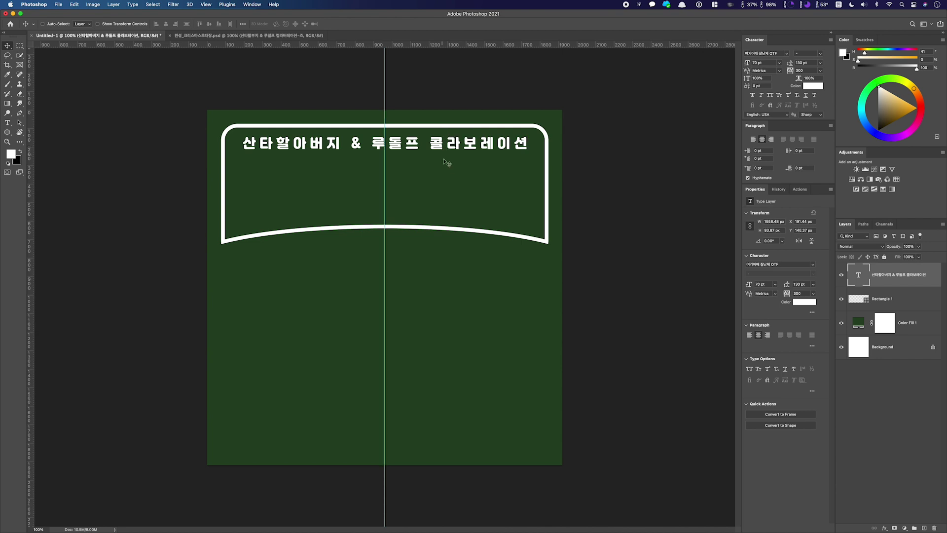
drag(790, 73, 790, 73)
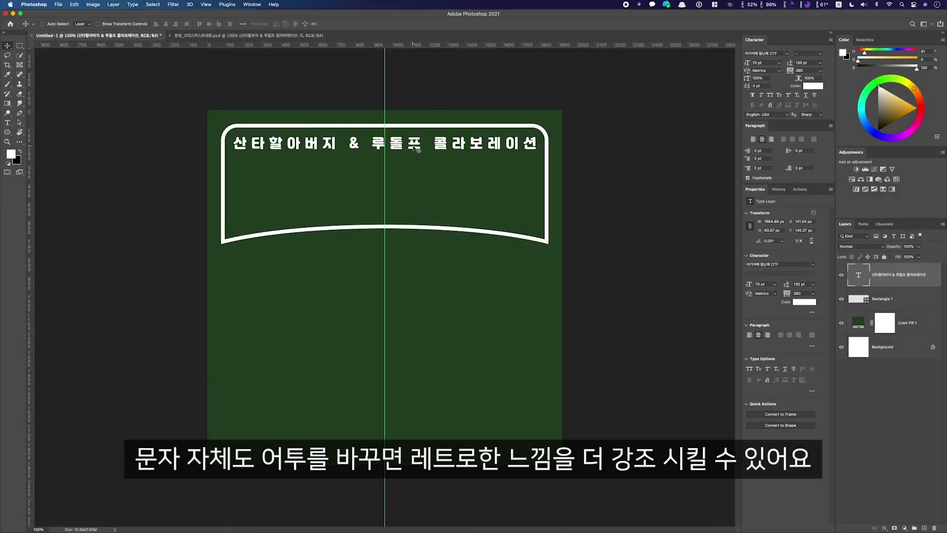
Change the first word of the text line to "산타할아부지" by replacing 버 with 부.
double_click(339, 145)
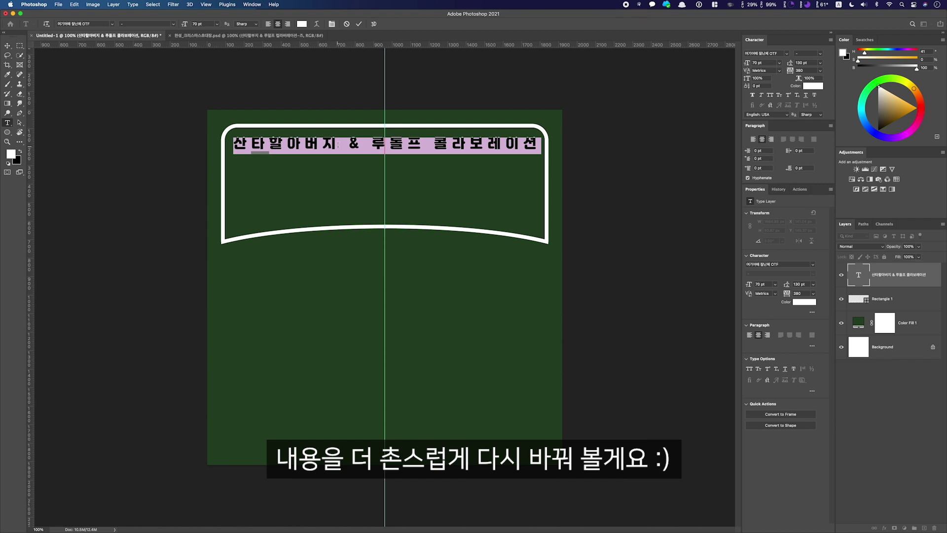
click(317, 144)
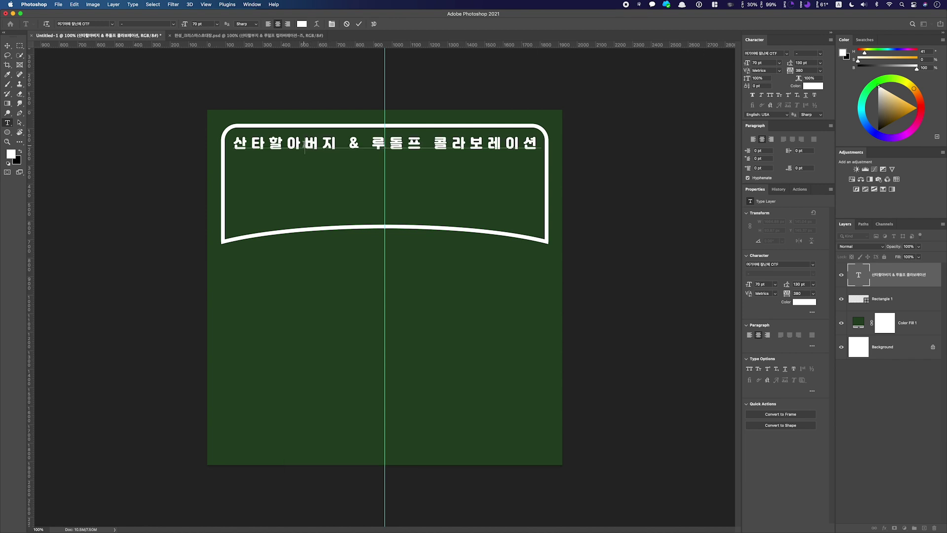
key(BackSpace)
text(qn)
key(BackSpace)
key(BackSpace)
text(부)
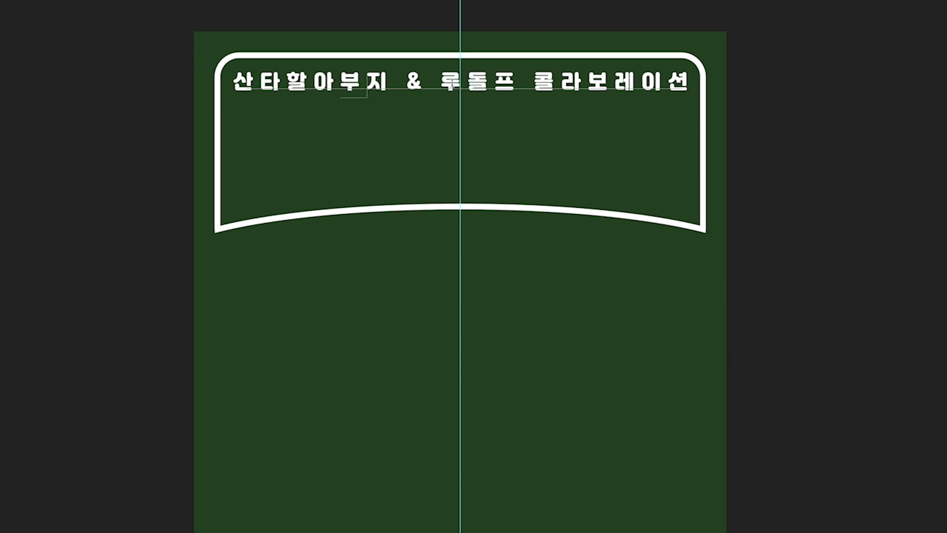
Reword the rest of the text line to "루덜프 컬라버레이션-즈" and set the line's tracking to 250.
drag(469, 85, 489, 85)
text(덜)
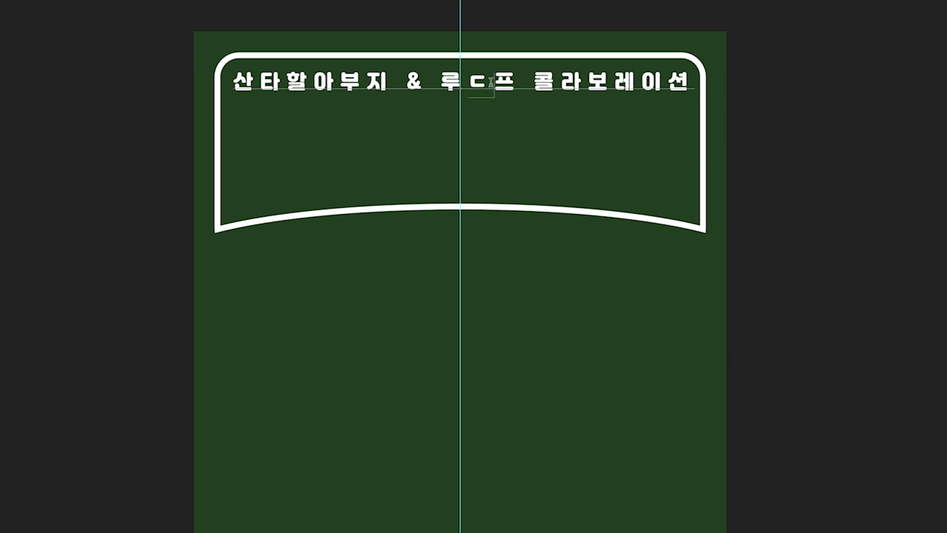
drag(532, 82, 715, 81)
text(컬라버레이)
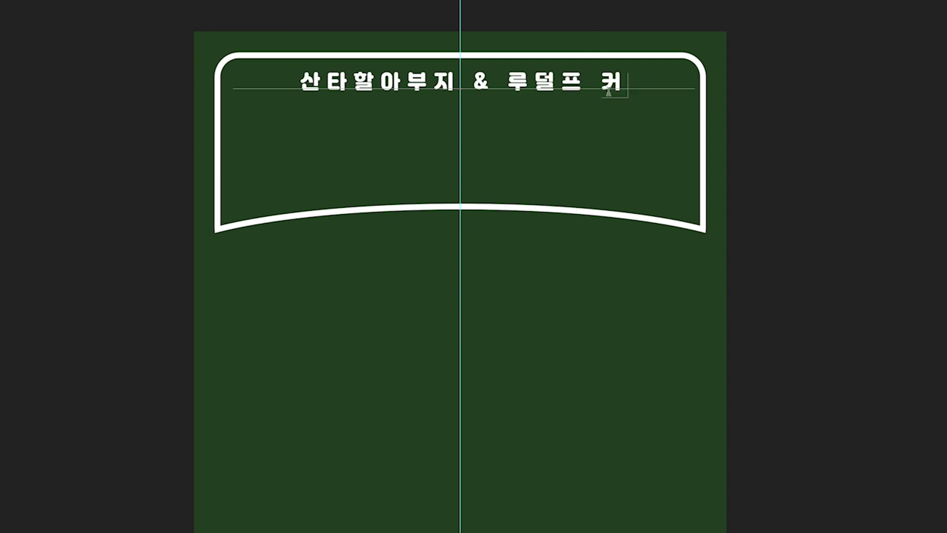
text(션-조)
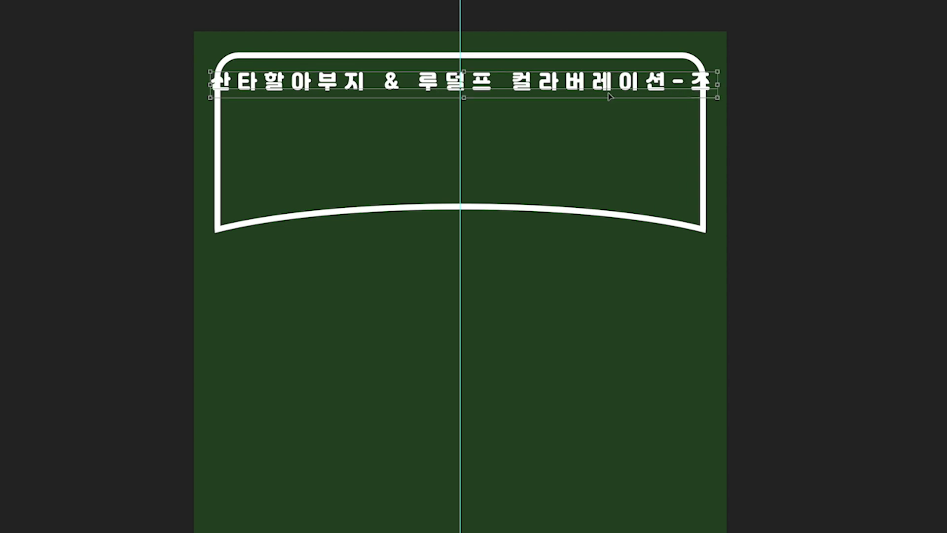
key(super+Return)
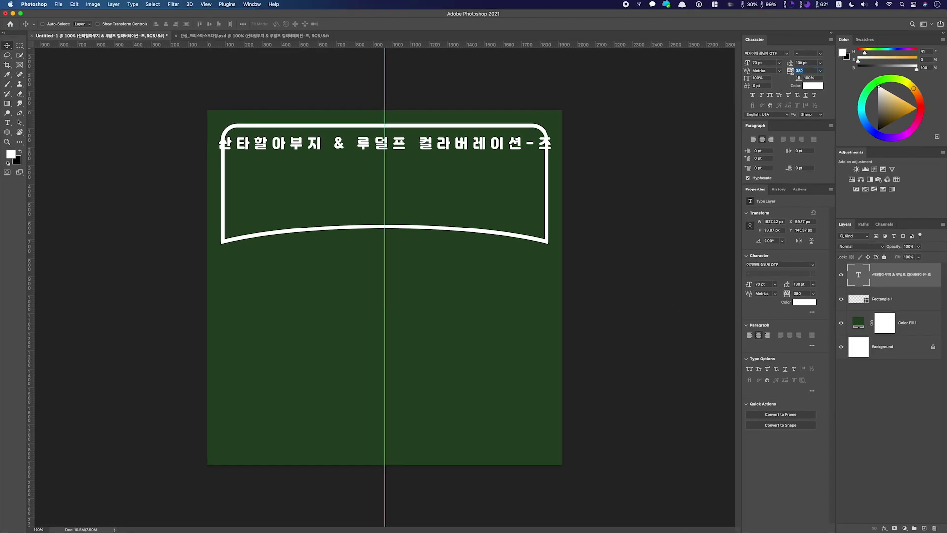
text(250)
key(Return)
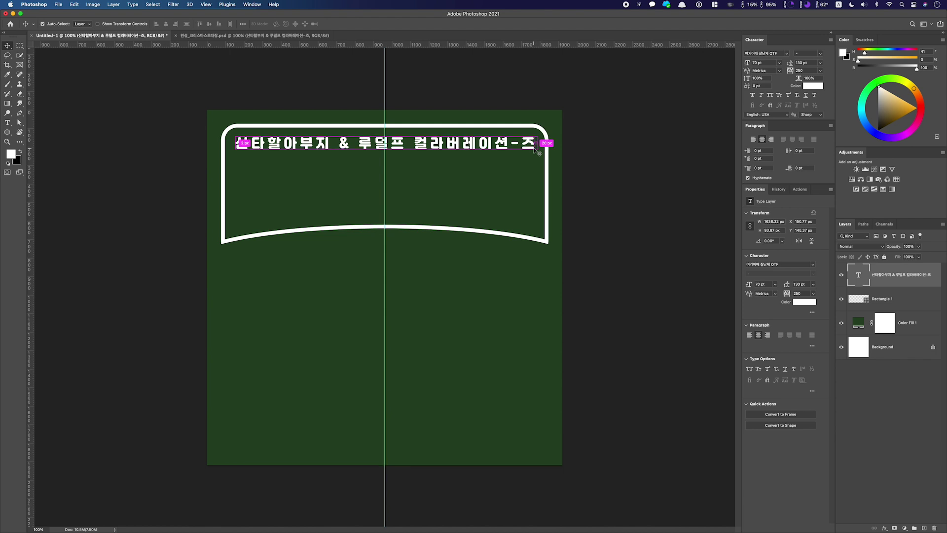
Duplicate the text layer, place the copy below the first line, and replace its text with "크리쑤마쓰".
key(super+j)
drag(462, 152, 463, 183)
double_click(852, 282)
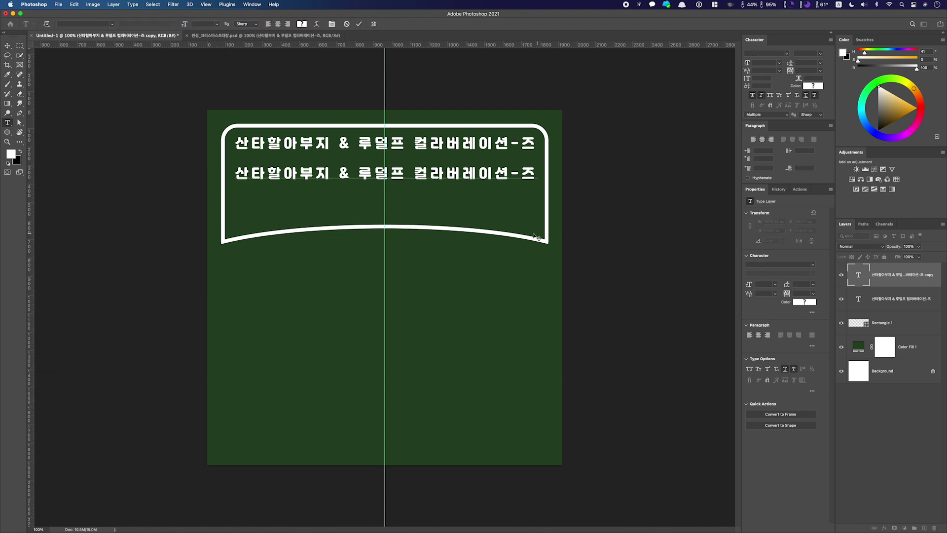
key(super+a)
text(크)
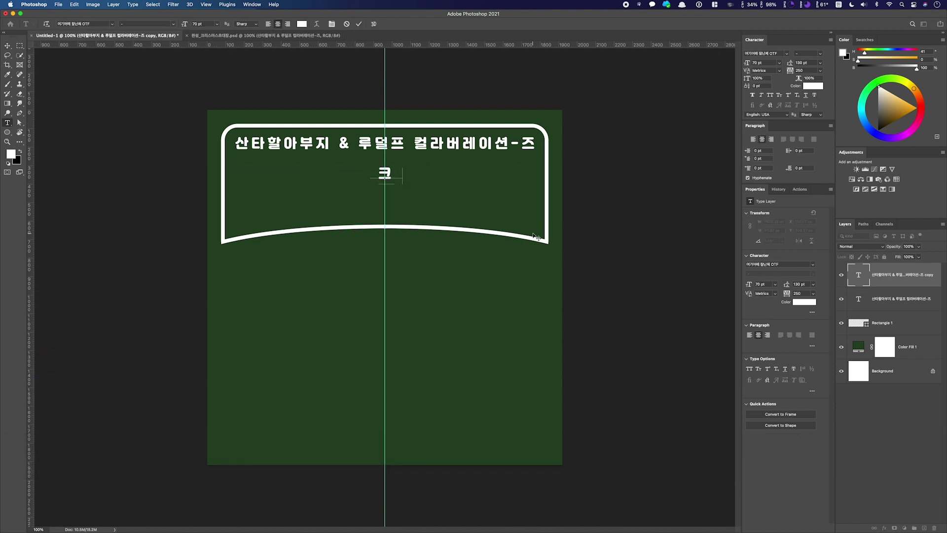
text(리쑤마쓰)
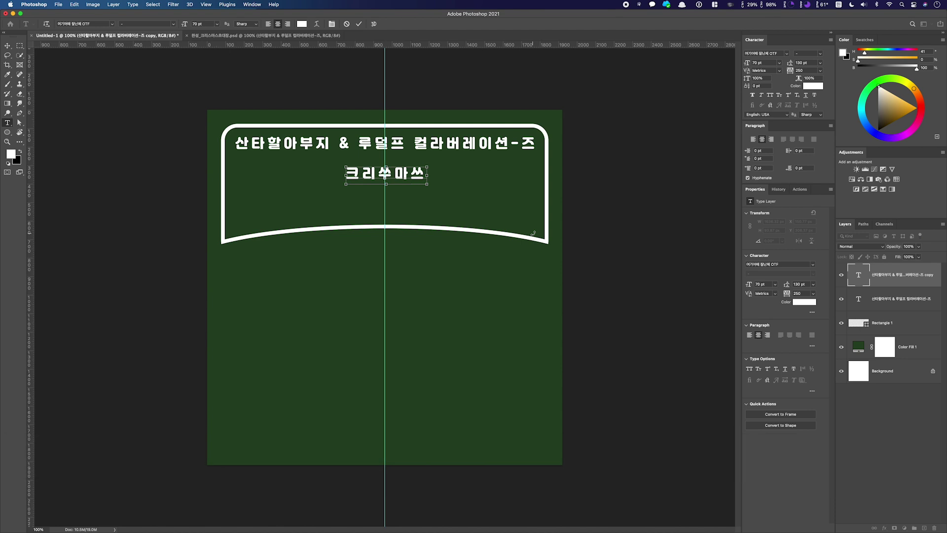
key(super+Return)
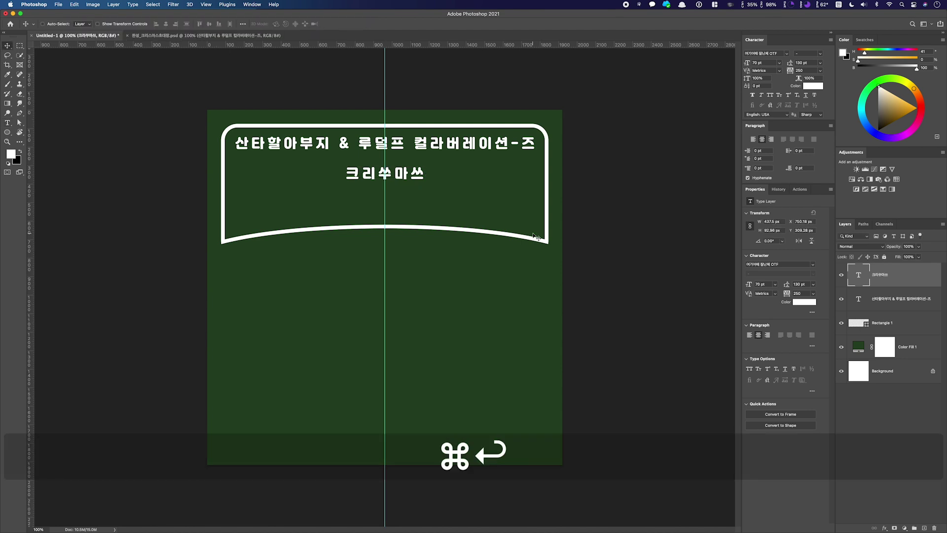
Set the color of the "크리쑤마쓰" text to red (#ff0000).
click(815, 86)
click(432, 273)
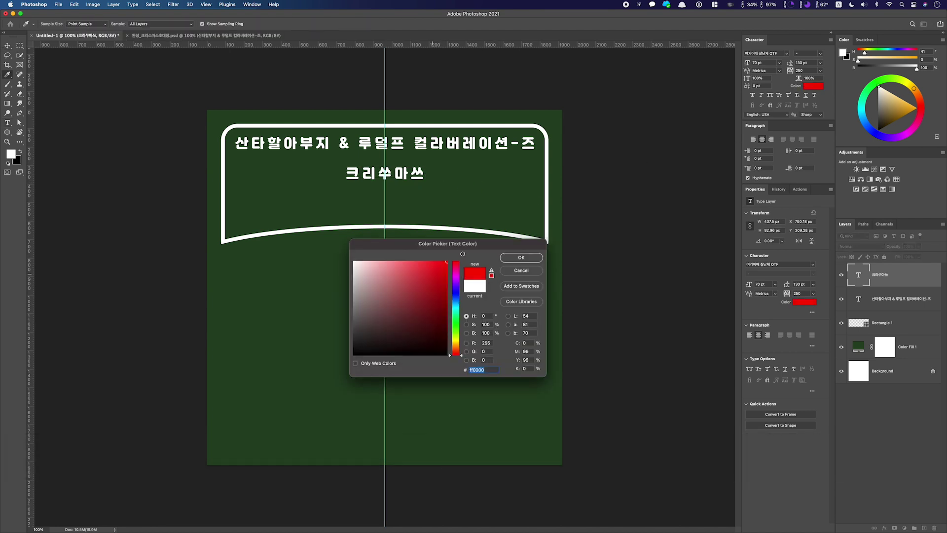
click(521, 258)
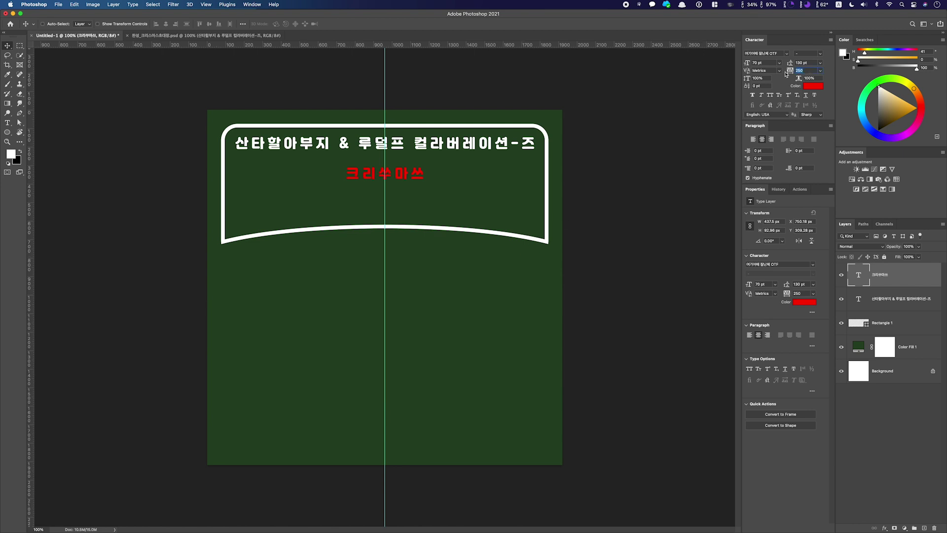
Set the red text's tracking to 0 and enlarge it to about 331 pt, matching the width of the line above.
key(super+t)
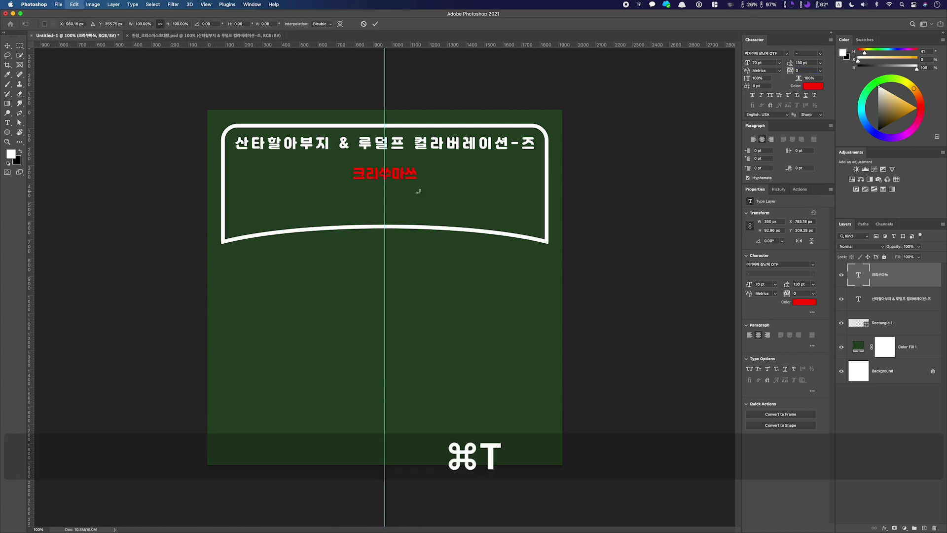
drag(432, 194, 533, 251)
key(Return)
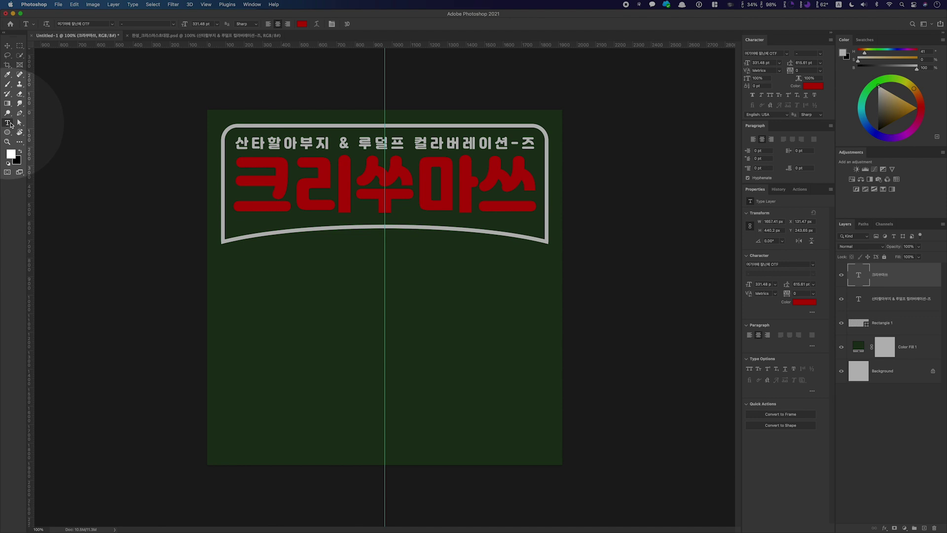
Warp the red text with a horizontal Arc Lower style at -16% bend and nudge it down 10 px.
click(318, 27)
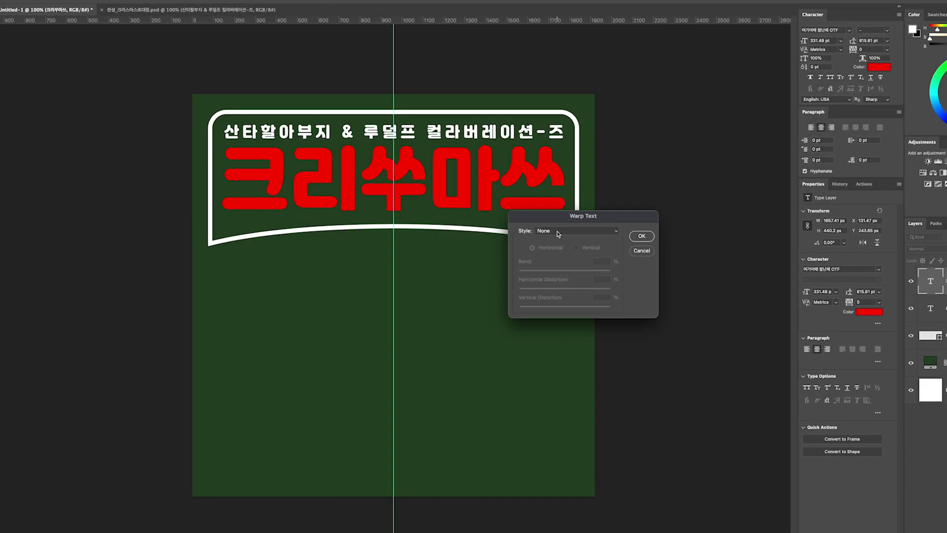
click(559, 232)
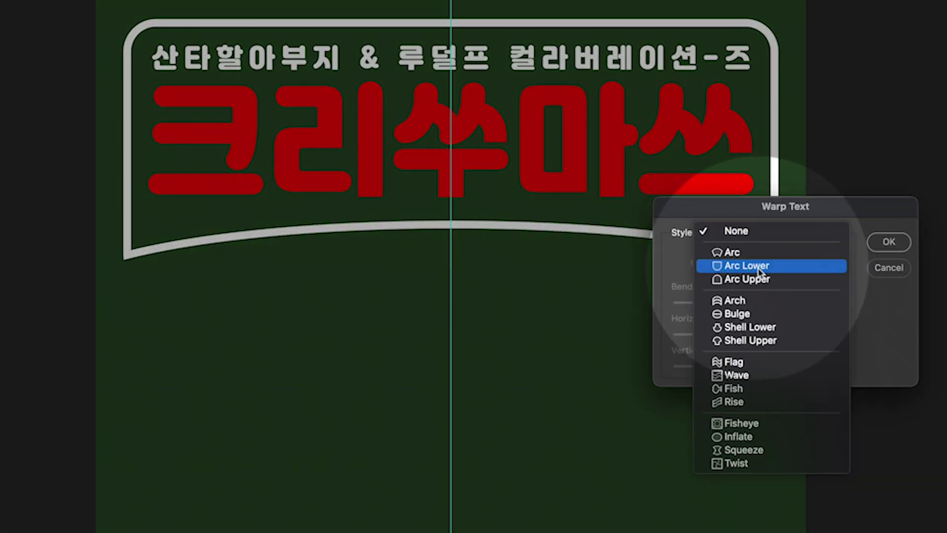
click(567, 251)
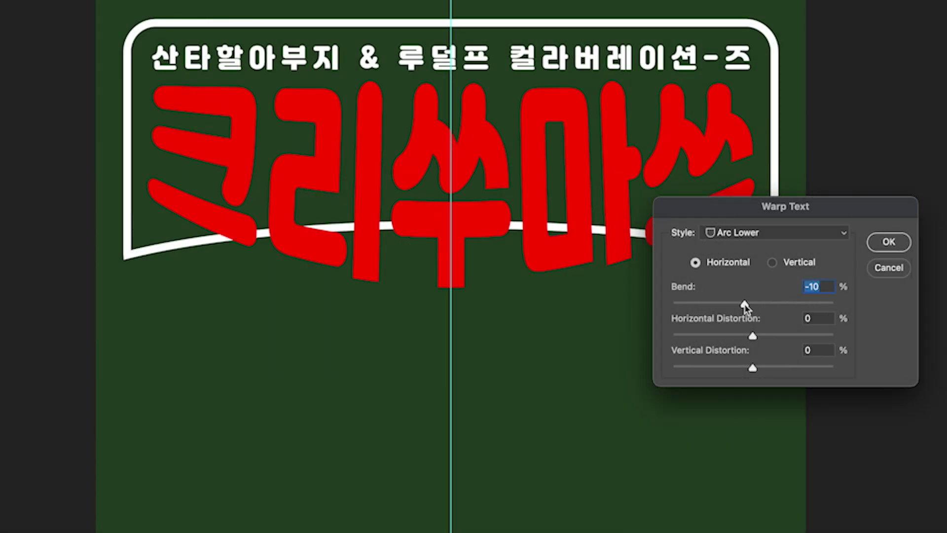
drag(745, 307, 743, 309)
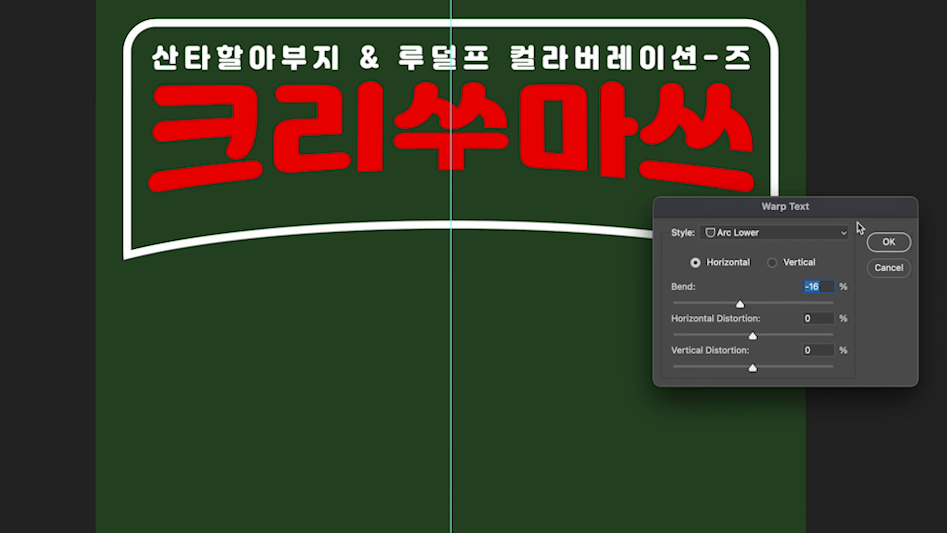
click(888, 242)
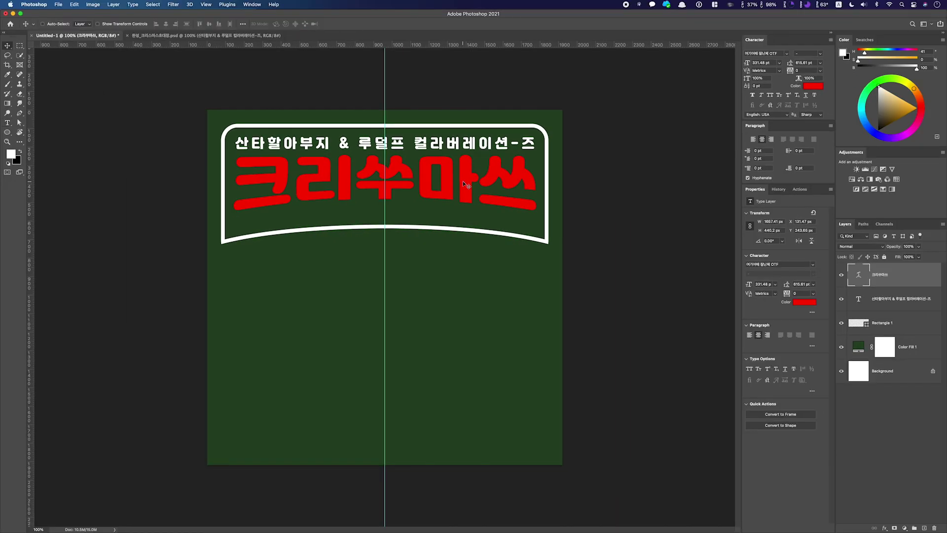
key(shift+Down)
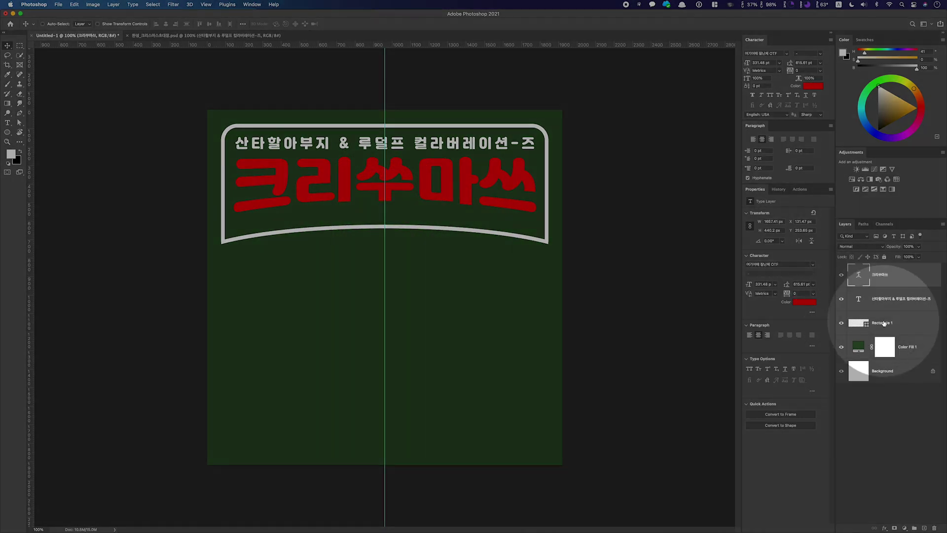
Raise the arched lower edge of the white frame by about 82 px so it sits closer beneath the red text.
click(884, 323)
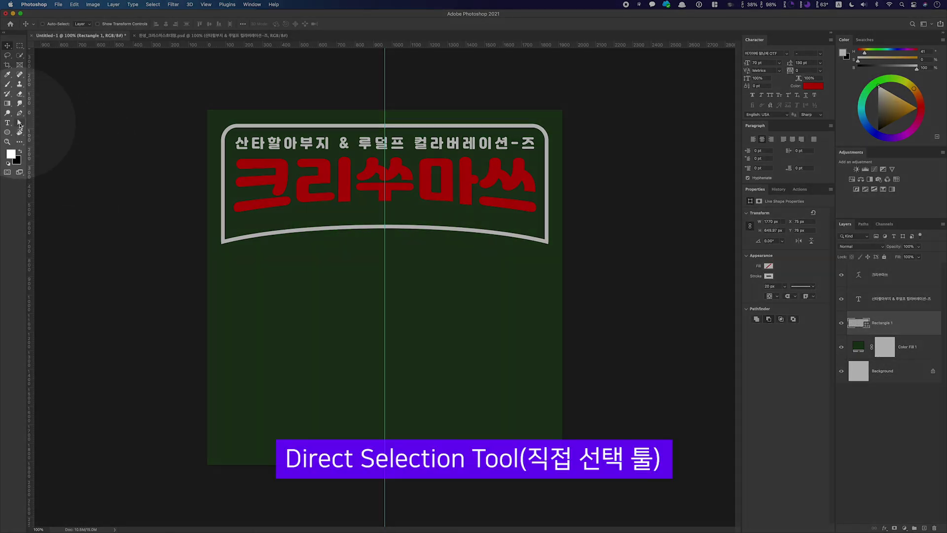
click(20, 124)
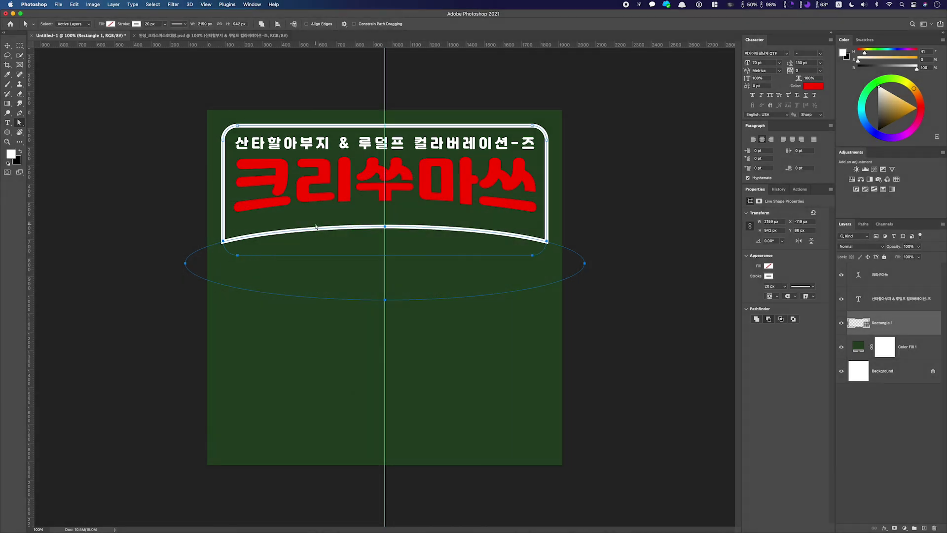
key(shift+Up)
key(shift+Up)
key(shift+Up)
key(shift+Up)
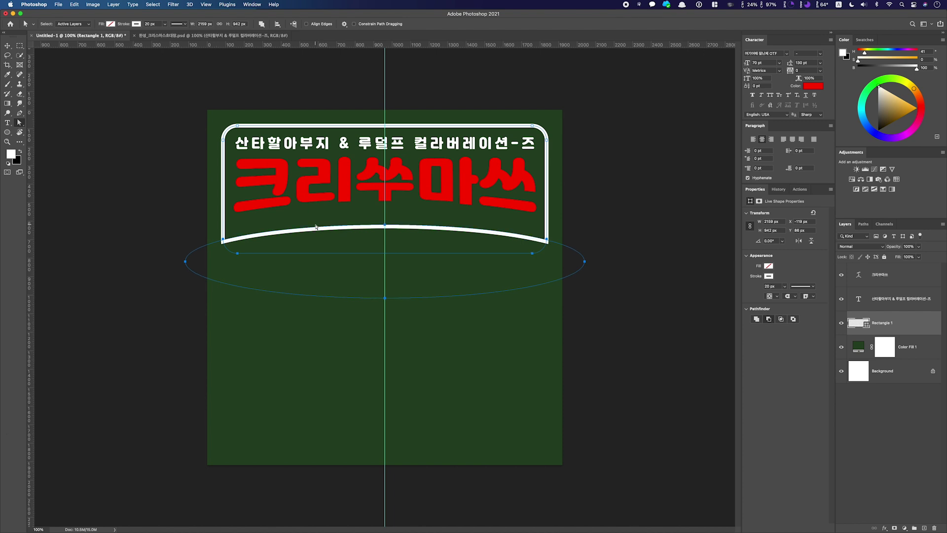
key(shift+Up)
key(shift+Up)
key(shift+Up)
key(shift+Up)
key(shift+Up)
key(shift+Up)
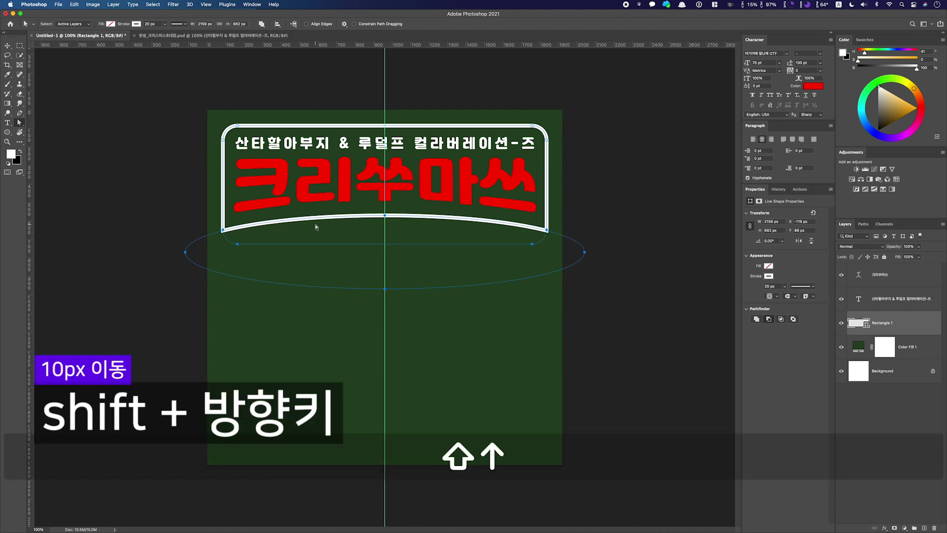
key(shift+Down)
key(shift+Down)
key(shift+Up)
key(shift+Down)
key(Up)
key(Up)
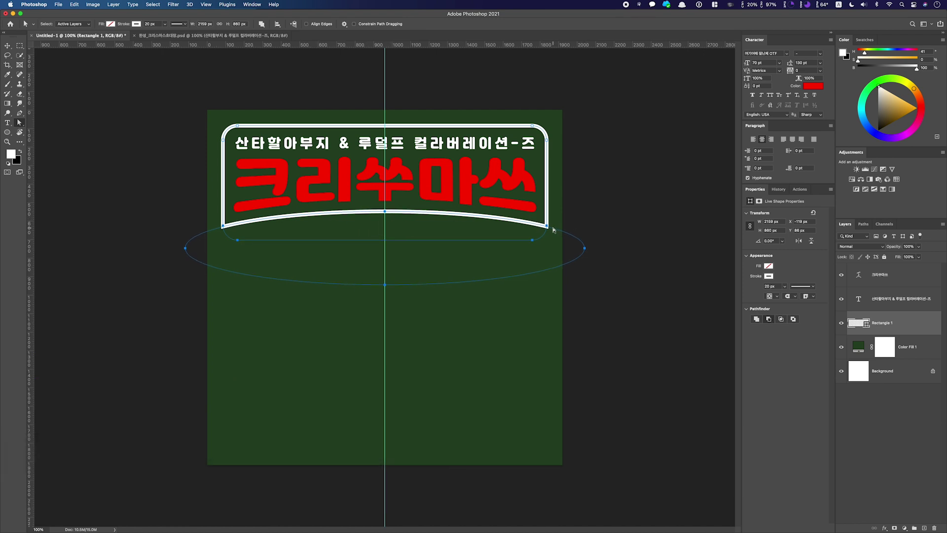
key(Return)
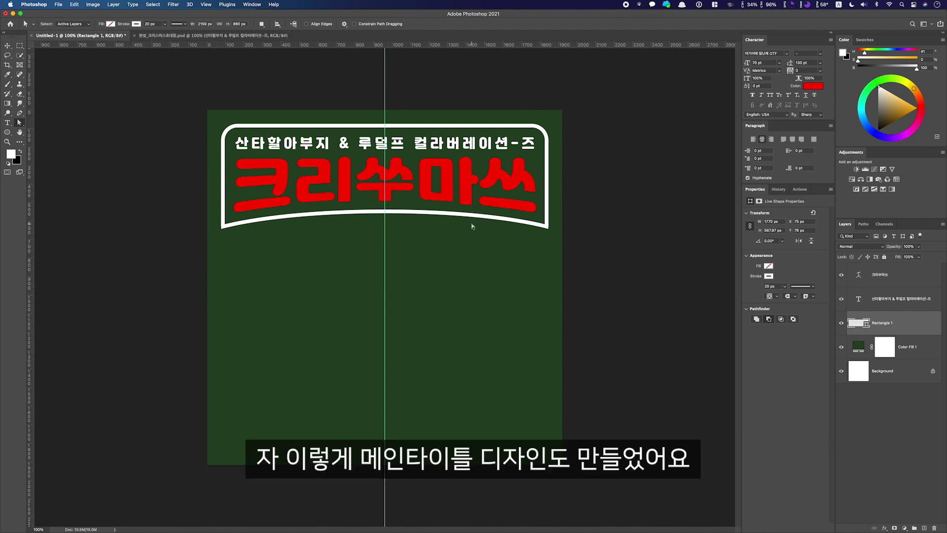
Add a 2 px black stroke effect positioned outside to the white frame layer.
key(v)
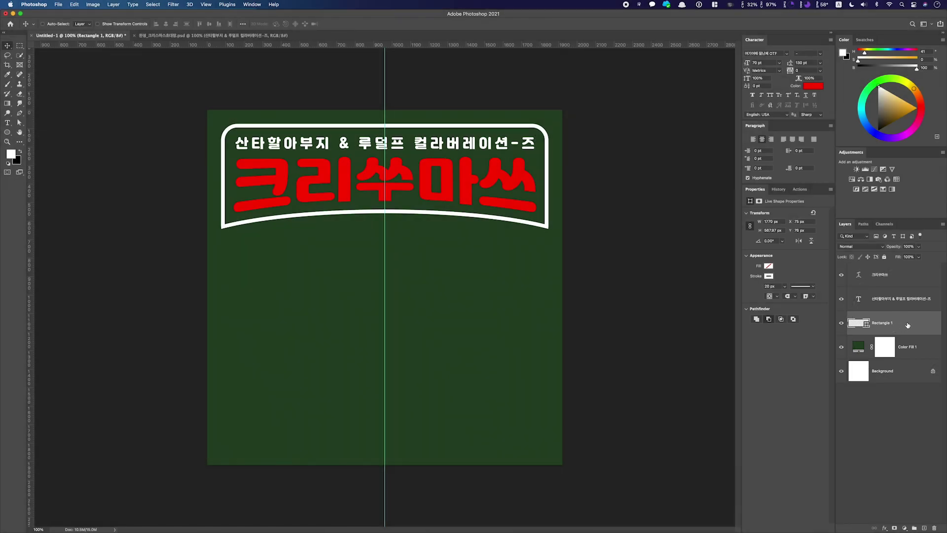
double_click(899, 325)
drag(645, 85, 544, 147)
click(473, 209)
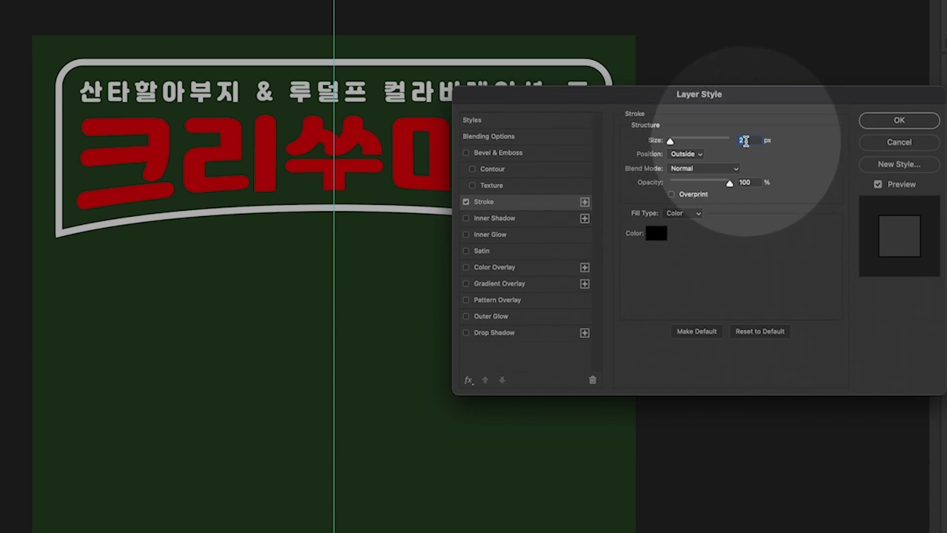
click(686, 154)
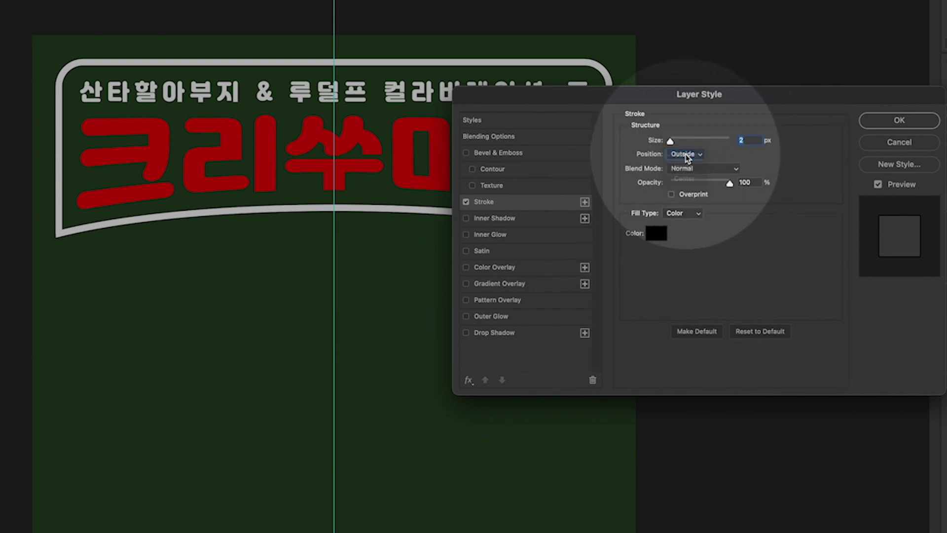
click(685, 156)
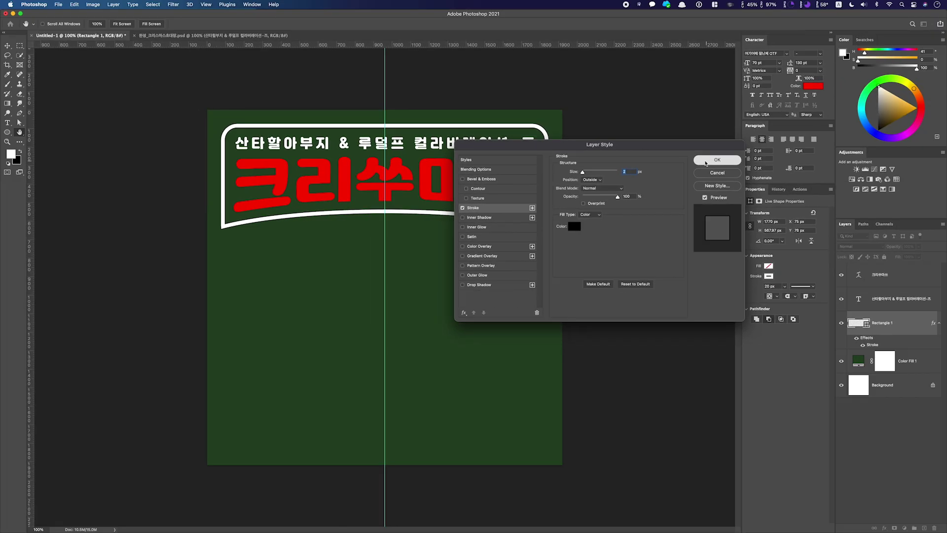
click(852, 126)
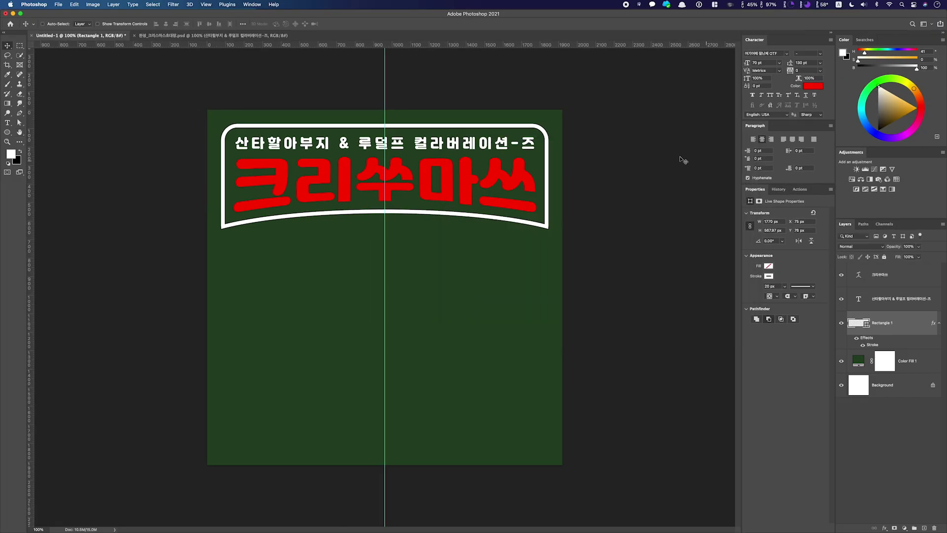
Copy the frame's stroke effect onto both text layers and group the frame with the two texts.
key(super+equal)
scroll(616, 148, up, 5)
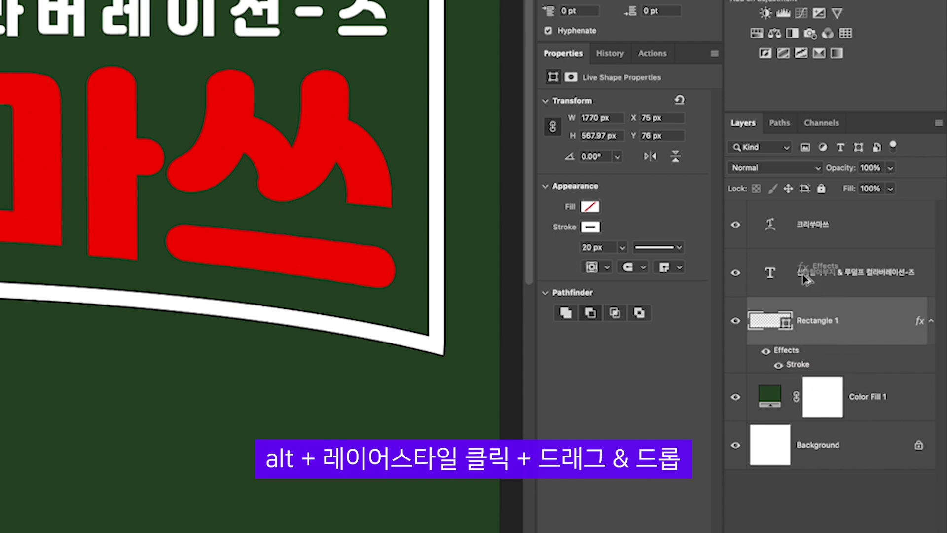
drag(804, 279, 803, 277)
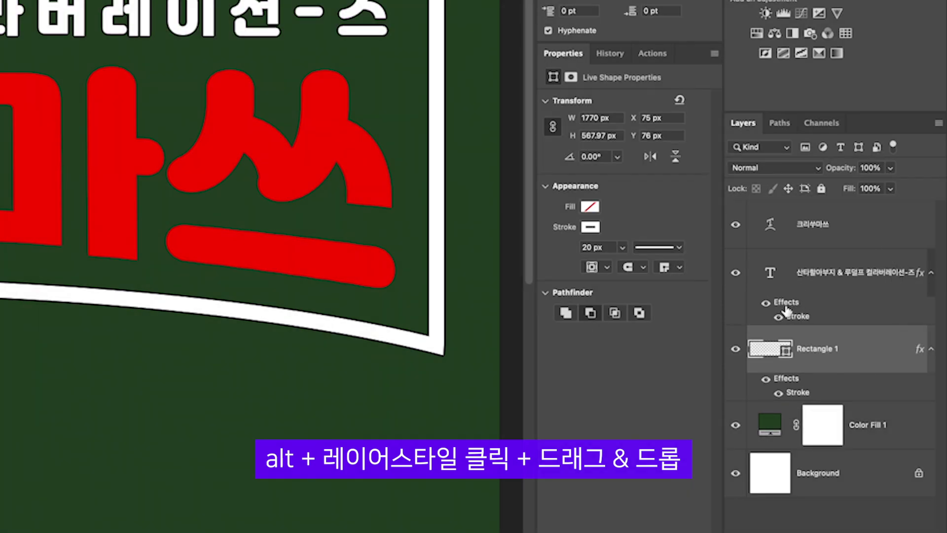
drag(815, 231, 810, 227)
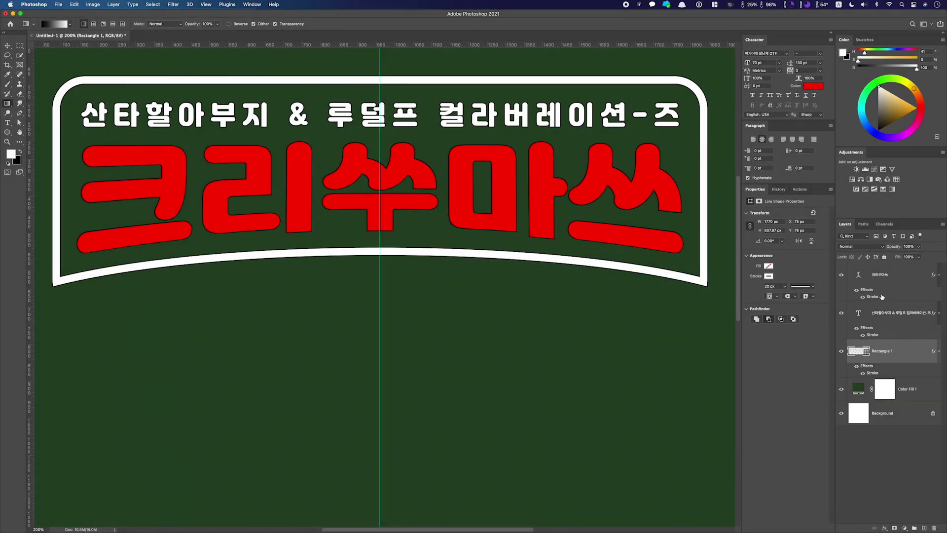
shift+click(895, 279)
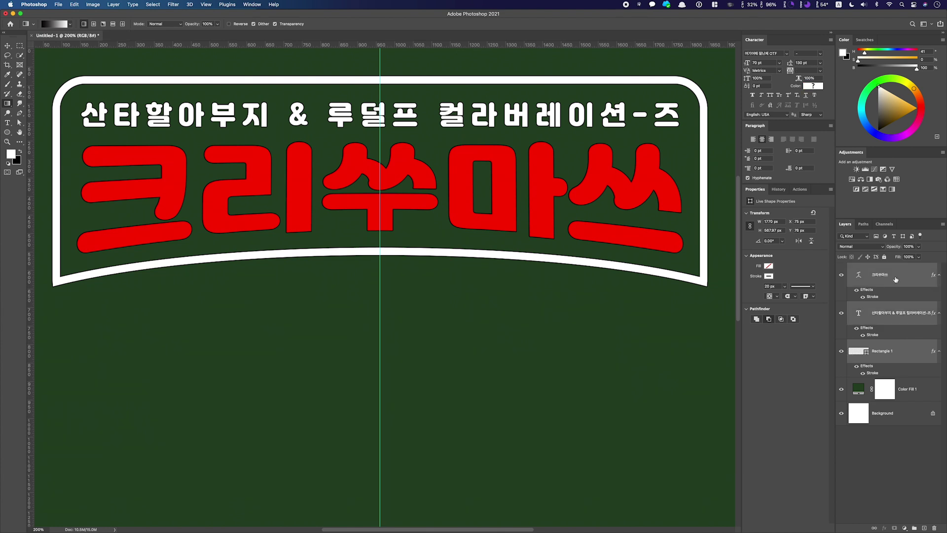
key(super+g)
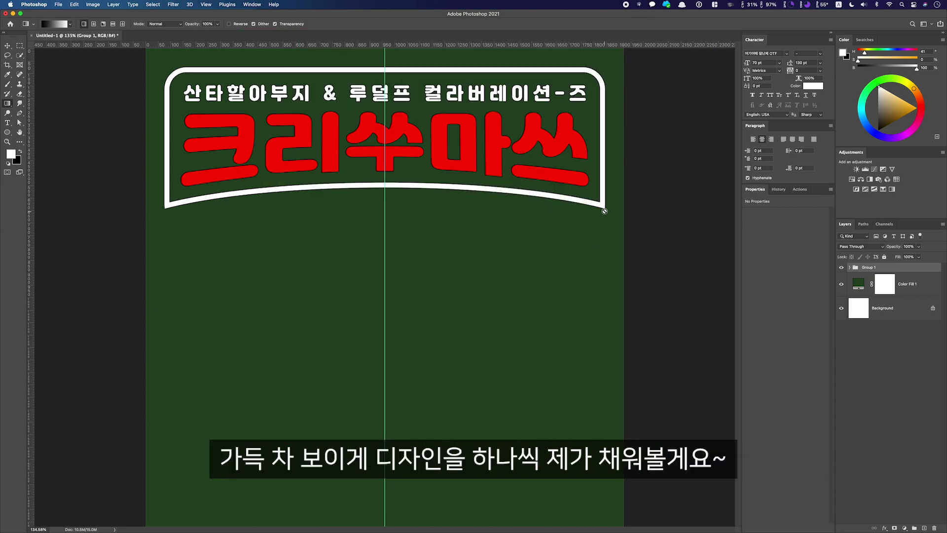
Duplicate the upper white text line, place the copy below the frame's arch, and replace its text with "*".
key(v)
super+click(397, 94)
drag(397, 93, 402, 228)
triple_click(403, 230)
text(*)
key(super+Return)
Set the asterisk's font size to 100 pt and move it up to just beneath the centre of the frame's arch.
key(super+plus)
key(super+plus)
key(super+t)
drag(405, 187, 424, 200)
click(457, 189)
key(super+minus)
key(super+minus)
key(shift+Up)
key(shift+Up)
key(shift+Up)
key(shift+Up)
key(shift+Up)
drag(772, 62, 735, 64)
text(100)
key(Return)
key(shift+Up)
key(shift+Up)
key(shift+Up)
key(Up)
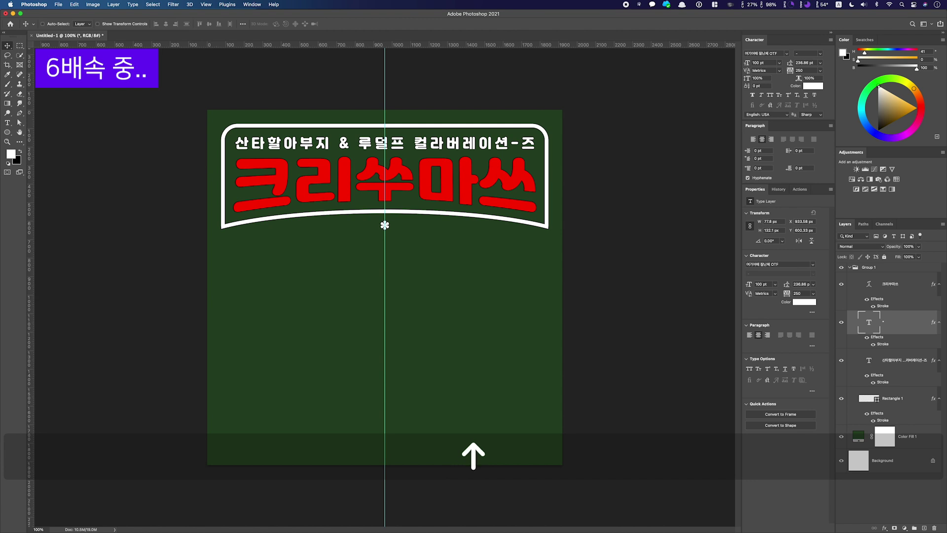
Duplicate the upper white text line below the asterisk, replace its text with "레츠기릿", and bring the asterisk layer to the front.
super+click(397, 143)
drag(397, 143, 397, 244)
shift+super+click(384, 225)
key(super+shift+])
key(super+shift+])
key(super+plus)
double_click(385, 202)
text(레츠기릿)
key(super+Return)
key(super+minus)
Draw a thick white horizontal line on each side of "레츠기릿" and give both lines the black stroke effect.
click(8, 133)
drag(223, 243, 481, 241)
key(v)
key(Escape)
shift+click(896, 346)
key(super+plus)
key(super+plus)
key(Return)
key(super+minus)
key(super+minus)
click(883, 313)
drag(882, 376, 888, 340)
drag(874, 358, 902, 312)
Draw an unfilled vertical capsule about 186 × 605 px with a 20 px red stroke and 93 px corners at the canvas's lower left.
super+click(298, 300)
click(8, 133)
click(37, 132)
click(82, 24)
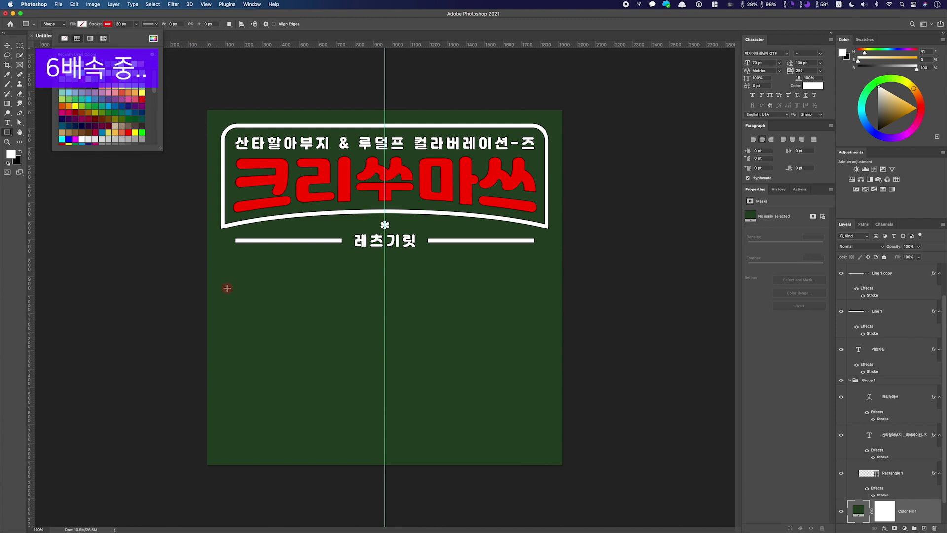
drag(228, 289, 262, 400)
drag(256, 294, 252, 317)
key(super+plus)
scroll(247, 317, left, 3)
Duplicate the "레츠기릿" text beside the red capsule, bring it to the front, and replace its text with "*" above "출연".
key(v)
super+click(444, 159)
drag(444, 158, 305, 280)
super+click(225, 291)
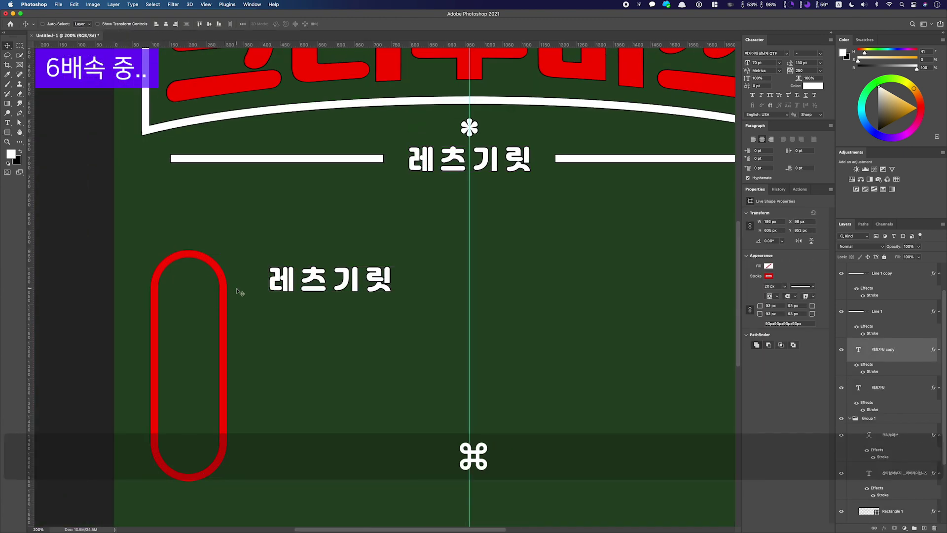
shift+super+click(281, 279)
key(shift+super+])
double_click(289, 278)
text(출연)
key(Return)
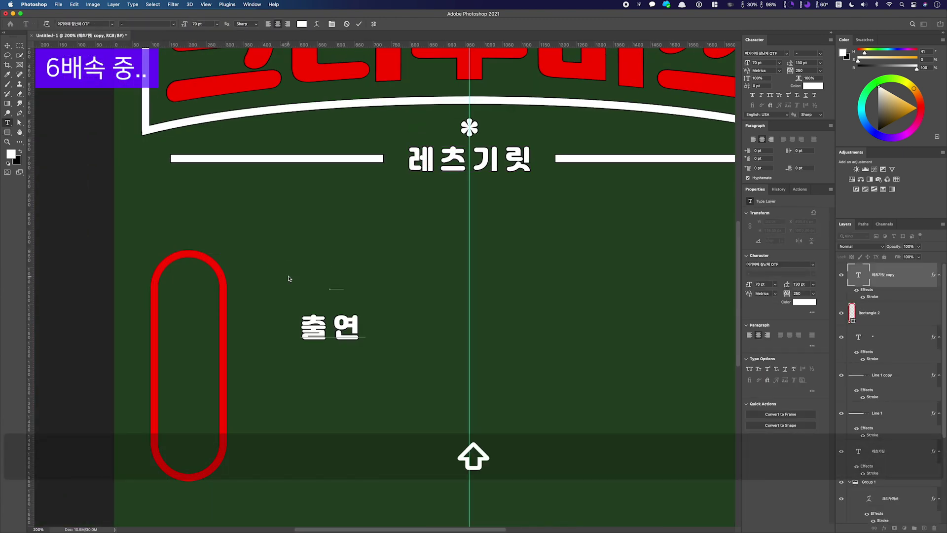
text(*)
key(super+Return)
Set the "* 출연" text's leading to 40 pt, tighten its letter spacing, and place it inside the upper end of the red capsule.
click(790, 70)
text(100)
click(788, 63)
text(60)
key(Return)
text(40)
drag(351, 296, 211, 296)
double_click(211, 296)
key(alt+Left)
key(alt+Left)
key(alt+Left)
key(alt+Left)
key(alt+Left)
key(super+Return)
key(Right)
key(super+plus)
scroll(232, 299, left, 3)
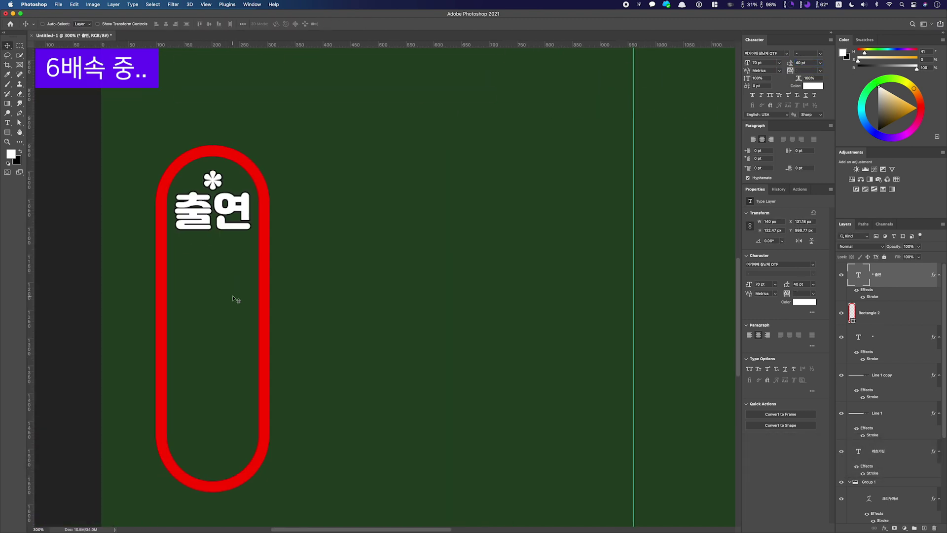
Duplicate the "* 출연" text below, replace it with the performer's name stacked one syllable per line, and enlarge it to fill the capsule's middle.
scroll(233, 297, left, 3)
drag(289, 211, 289, 288)
double_click(291, 289)
text(tj)
key(BackSpace)
key(BackSpace)
key(ctrl+space)
text(서 우 디)
key(super+Return)
drag(789, 66, 807, 66)
key(super+t)
drag(294, 383, 316, 405)
key(Return)
drag(273, 320, 273, 344)
Duplicate the "* 출연" text to the capsule's lower end, reduce the copy to only the asterisk, and nudge it into place.
drag(270, 183, 270, 456)
double_click(276, 478)
key(BackSpace)
key(super+Return)
key(v)
scroll(368, 423, left, 3)
key(alt+bracketright)
key(shift+Down)
key(shift+Down)
key(Up)
key(Up)
key(Up)
Draw a thin divider bar about 119 × 3 px below "출연" with a white fill and no stroke.
click(8, 132)
drag(287, 240, 354, 241)
click(107, 24)
click(59, 38)
click(82, 24)
click(32, 51)
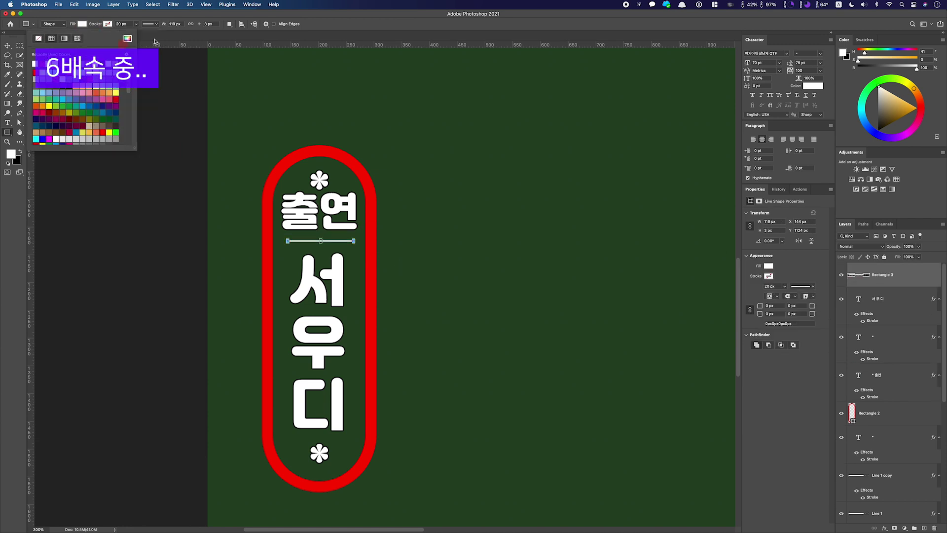
Copy the stroke effect onto the thin divider bar and nudge it slightly left and down.
alt+drag(932, 299, 888, 275)
key(v)
key(Left)
key(Down)
Group the red capsule with its texts and divider, and place a duplicate of the group at the canvas's lower right.
key(super+1)
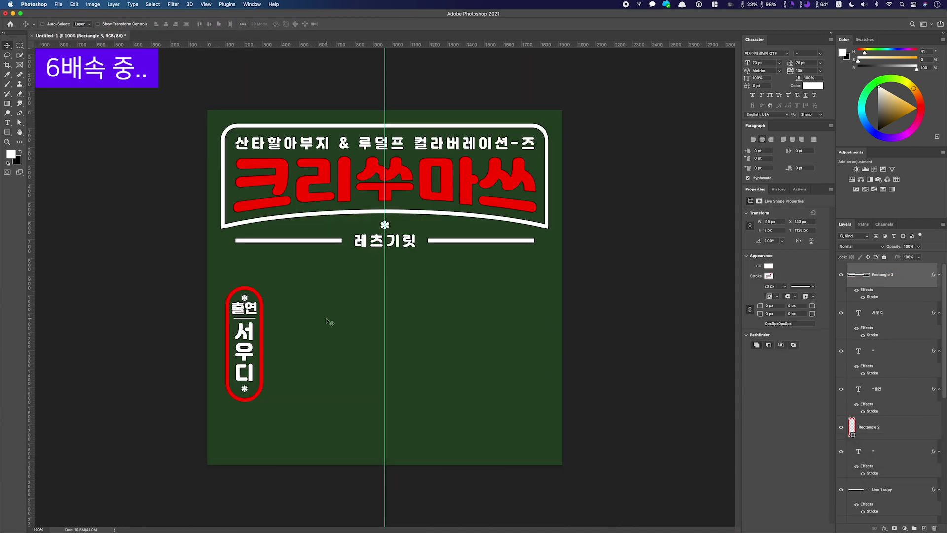
scroll(892, 404, down, 2)
shift+click(892, 404)
key(super+g)
alt+shift+drag(249, 357, 518, 357)
click(513, 308)
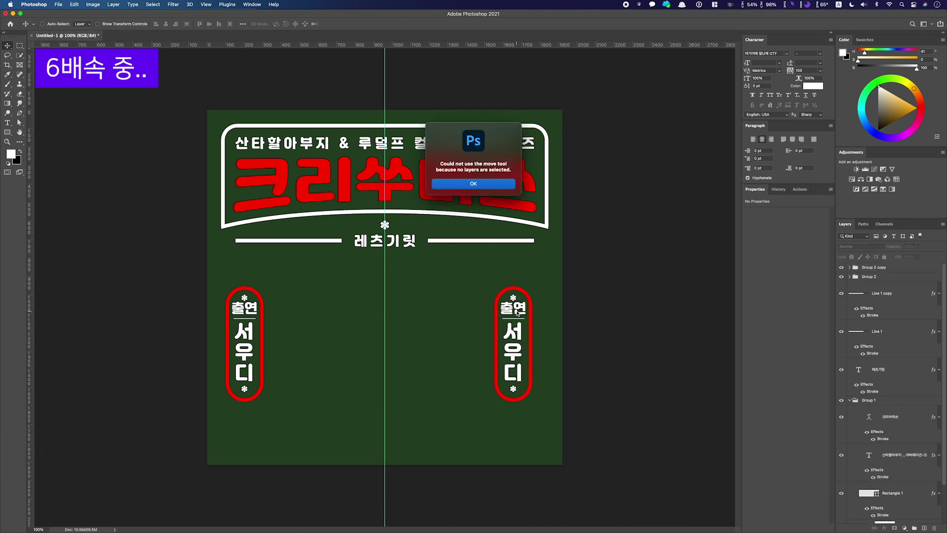
Change the duplicated capsule's heading to "협찬" and its vertical name text to "루 덜 프".
key(Return)
double_click(513, 308)
text(g)
key(BackSpace)
text(협찬)
scroll(540, 345, up, 3)
double_click(642, 357)
text(루 덜 프)
key(super+Return)
key(super+1)
Move the two capsule groups outward until they line up with the side edges of the arched frame.
click(849, 267)
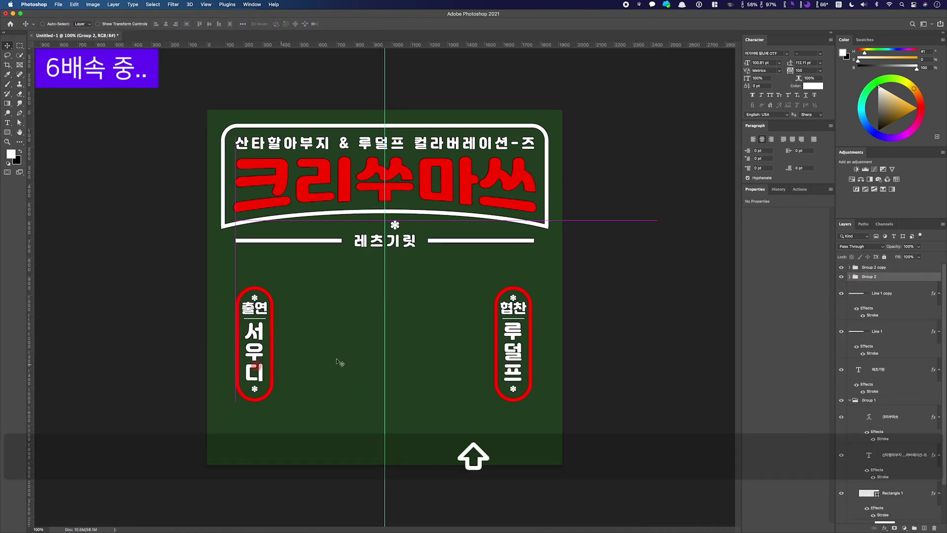
key(shift+Right)
key(shift+Right)
key(shift+Right)
key(shift+Right)
key(shift+Right)
key(shift+Right)
key(shift+Right)
key(shift+Right)
click(883, 278)
key(shift+Left)
key(shift+Left)
key(shift+Left)
key(shift+Left)
key(Right)
key(Right)
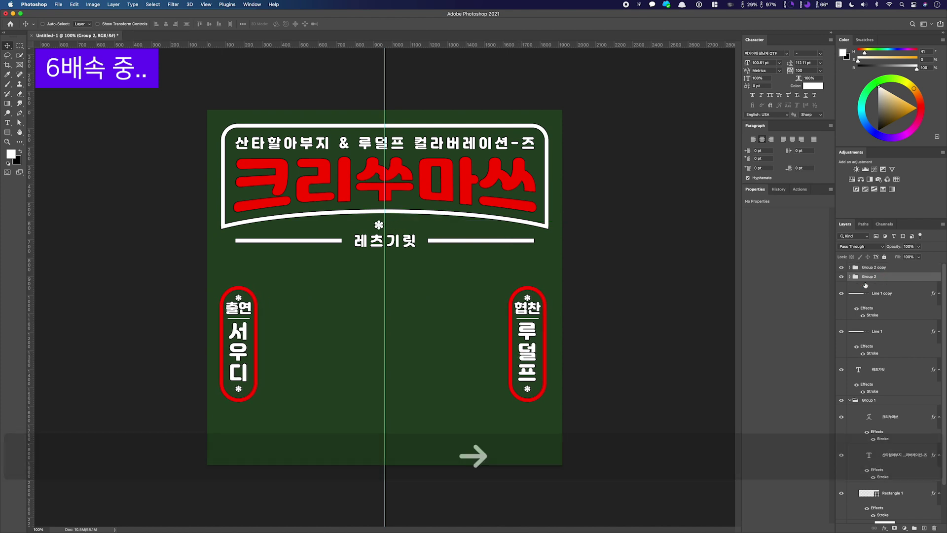
Bring the asterisk above "레츠기릿" to the front, centred on the guide, and nudge the "출연" capsule slightly right.
super+click(381, 225)
key(super+shift+])
super+click(342, 328)
super+click(238, 352)
click(850, 314)
click(868, 315)
key(shift+Right)
super+click(899, 306)
click(841, 305)
click(841, 305)
key(Escape)
key(super+plus)
key(super+minus)
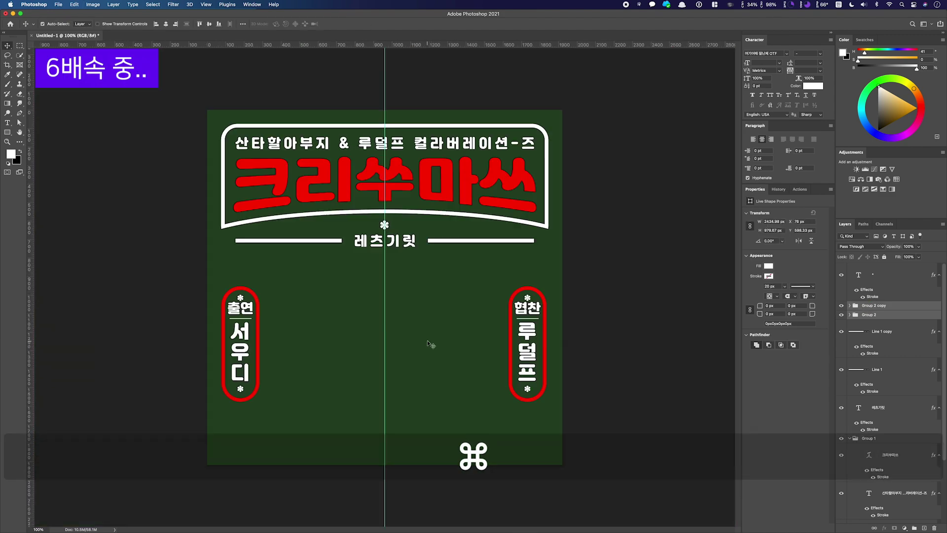
Duplicate the "레츠기릿" text below the original, bring it to the front, and change its wording to "홈파뤼 투나잇".
super+click(406, 241)
alt+drag(394, 243, 394, 286)
key(v)
key(super+shift+])
key(super+plus)
scroll(400, 271, down, 1)
double_click(399, 267)
text(홈파뤼 투나잇)
key(super+Return)
Enlarge the "홈파뤼 투나잇" text to about 133 pt and set its tracking to 0.
key(super+t)
alt+drag(488, 278, 583, 329)
click(790, 70)
text(0)
key(Return)
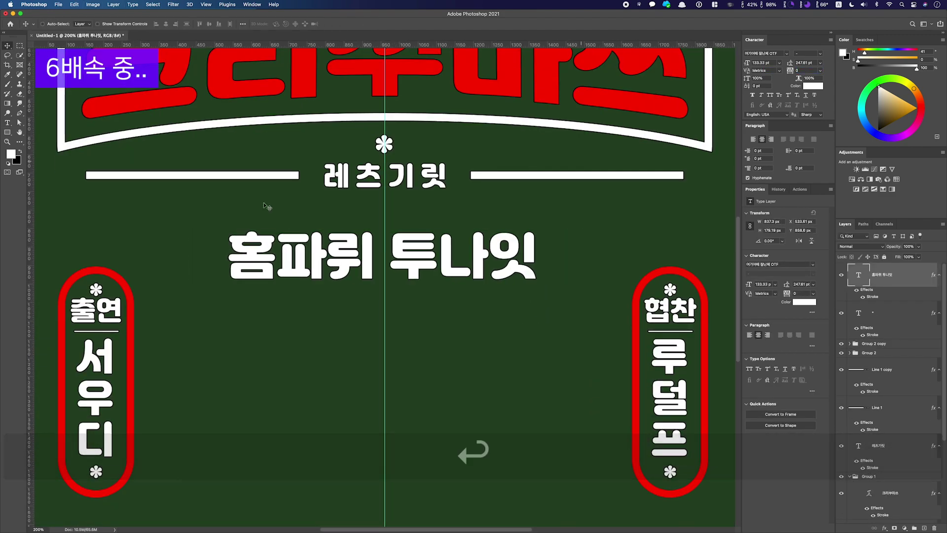
Warp the "홈파뤼 투나잇" text with a horizontal Arc at +20% bend.
key(super+minus)
click(317, 24)
click(538, 230)
click(525, 240)
drag(557, 268, 543, 268)
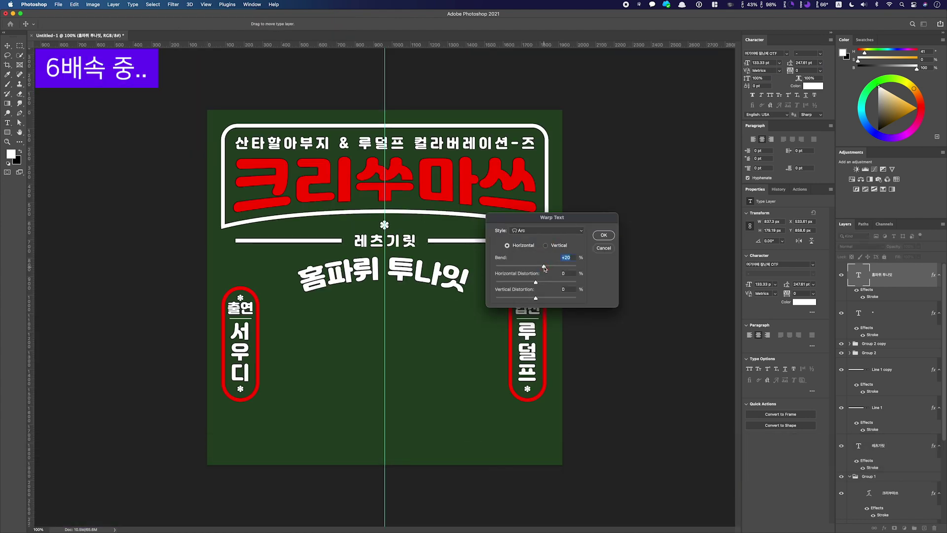
click(605, 235)
Scale the arched "홈파뤼 투나잇" text up slightly.
key(super+plus)
key(v)
key(super+t)
alt+drag(553, 300, 564, 304)
key(Return)
key(super+minus)
key(super+minus)
Duplicate "레츠기릿" near the canvas's lower edge, change the copy to "2020년 12월 24일", and set its tracking to 100.
alt+shift+drag(398, 283, 398, 331)
key(Escape)
alt+shift+drag(394, 252, 397, 385)
key(super+plus)
key(super+plus)
double_click(395, 429)
text(2020년 12월 24일)
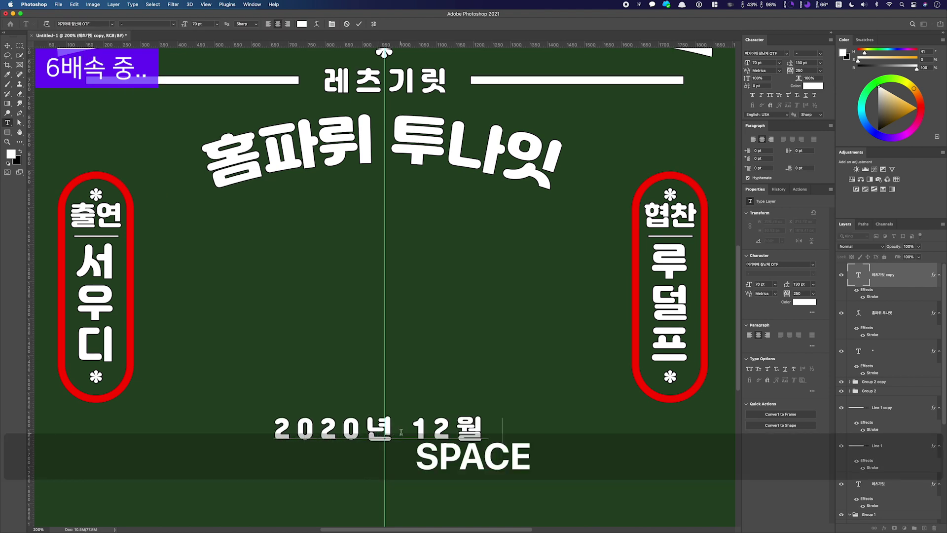
key(super+Return)
click(790, 70)
text(100)
key(Return)
Duplicate the date text below itself, change the copy to "이브날 마스크와 함께", and set its size to 50 pt.
scroll(489, 342, down, 2)
scroll(490, 341, down, 2)
alt+shift+drag(423, 363, 422, 402)
double_click(422, 402)
text(dlqmskf)
key(super+a)
key(super+space)
text(이브날 마스크와 함께)
key(super+Return)
double_click(768, 63)
text(50)
key(Return)
Adjust the vertical spacing of the date line and the tagline beneath it near the canvas's lower edge.
shift+drag(424, 403, 424, 394)
shift+super+drag(446, 364, 448, 408)
key(super+0)
shift+drag(564, 354, 564, 352)
key(Up)
key(Up)
key(Up)
key(Up)
key(Up)
key(Up)
key(Up)
key(Up)
key(Up)
key(Up)
super+click(400, 272)
shift+drag(400, 271, 401, 273)
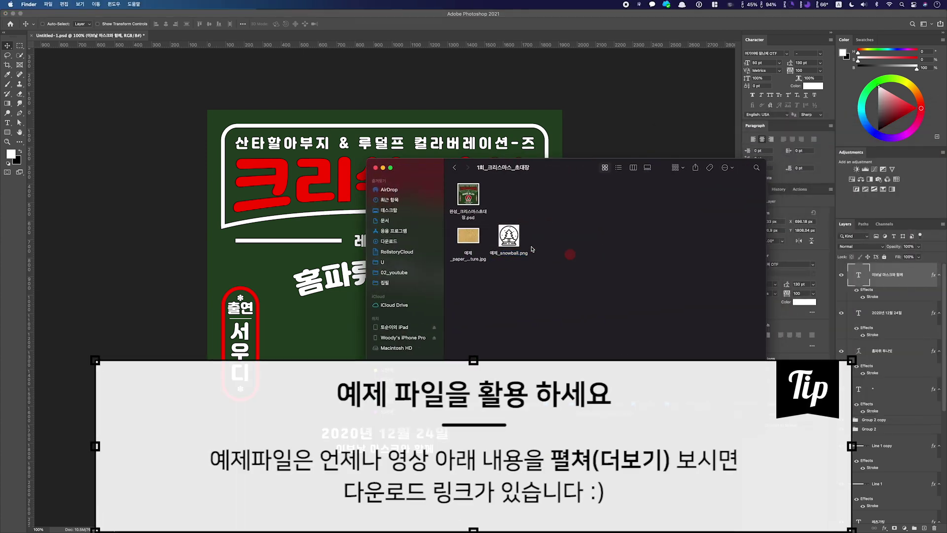
Place the 예제_snowball image, scale it to about 646 px wide, and position it between "홈파뤼 투나잇" and the date.
drag(506, 239, 343, 367)
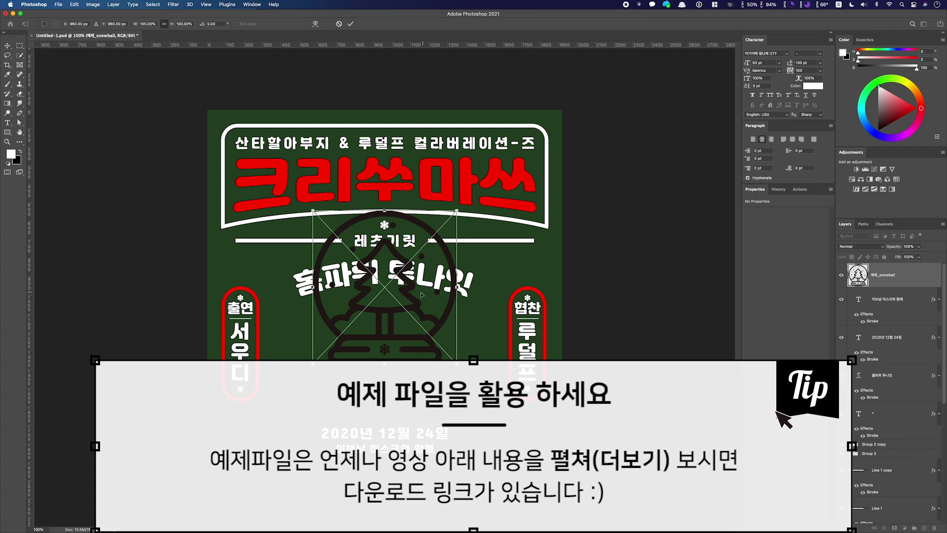
drag(457, 272, 444, 289)
drag(413, 339, 412, 344)
key(Return)
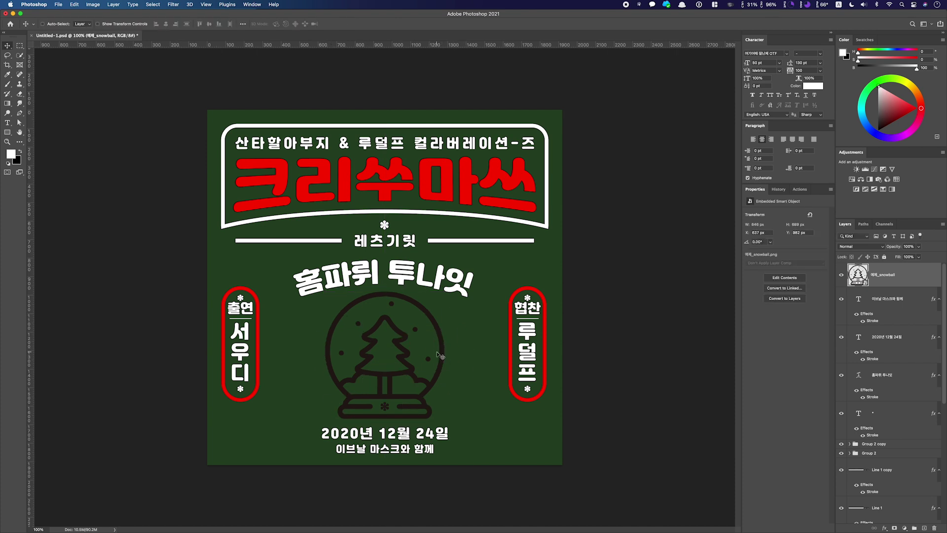
Apply a white Color Overlay to the snowball layer and rasterize its layer style.
double_click(908, 276)
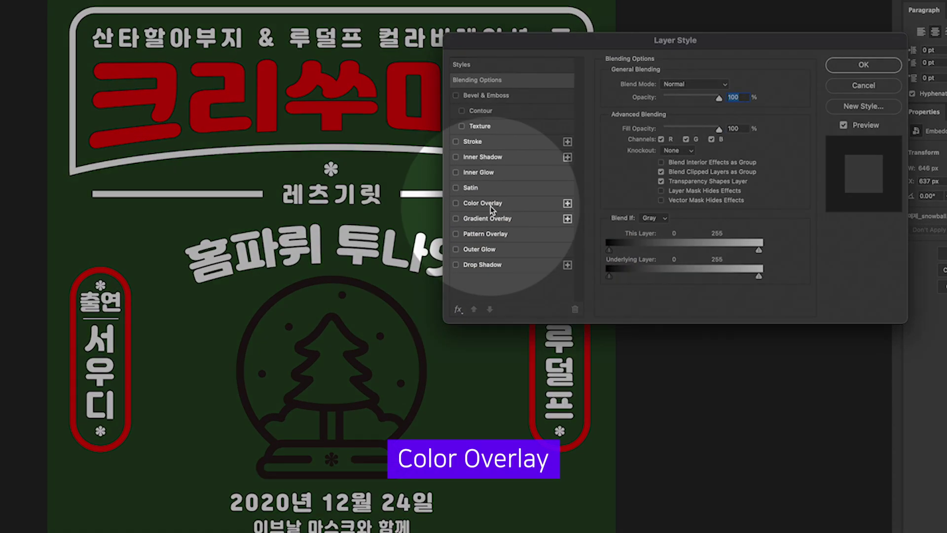
click(484, 248)
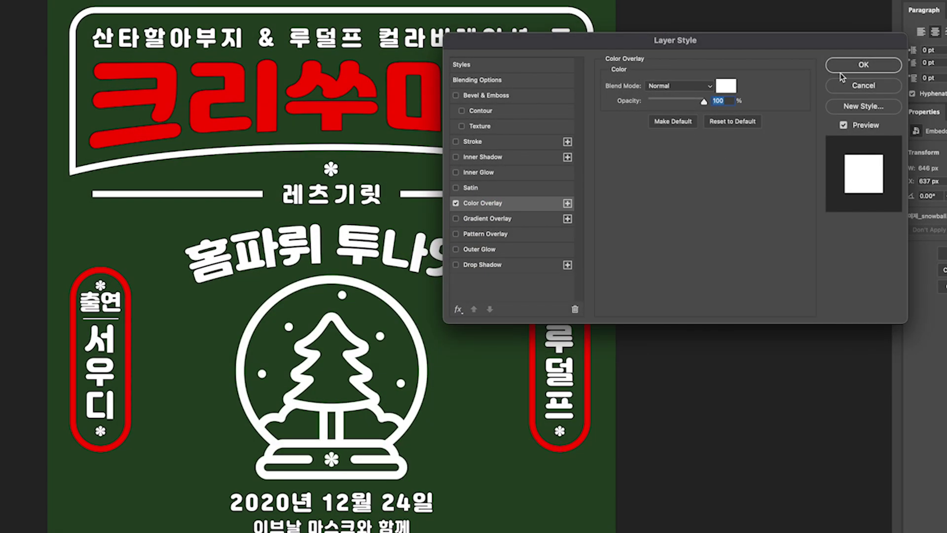
click(839, 70)
key(Return)
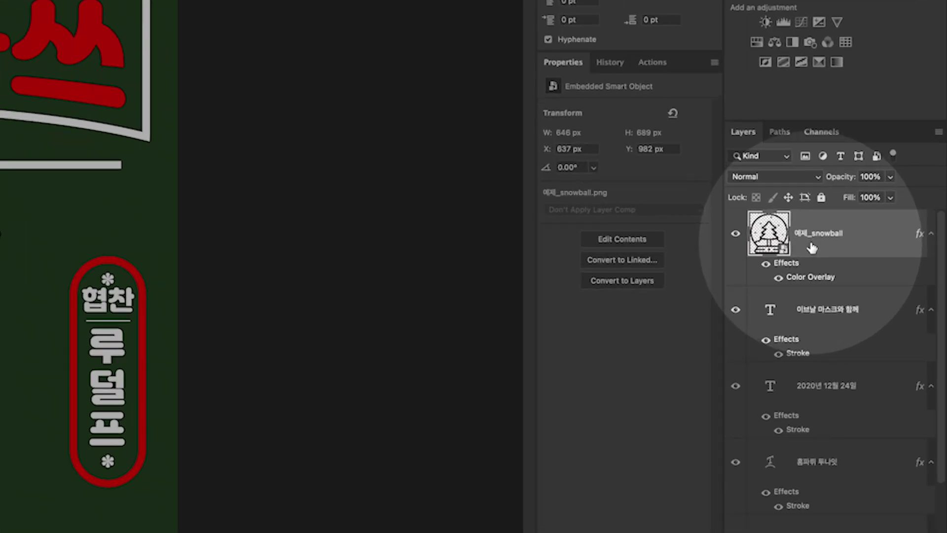
right_click(878, 280)
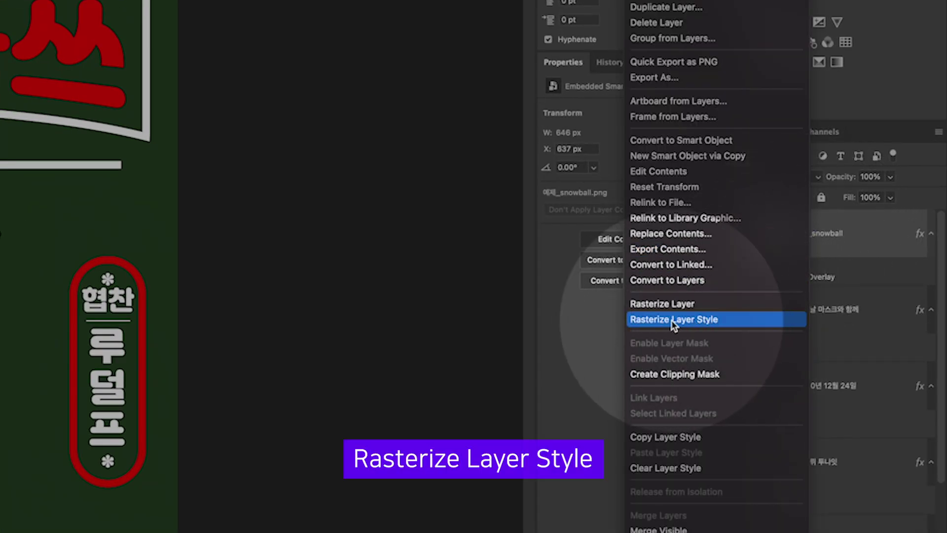
click(695, 323)
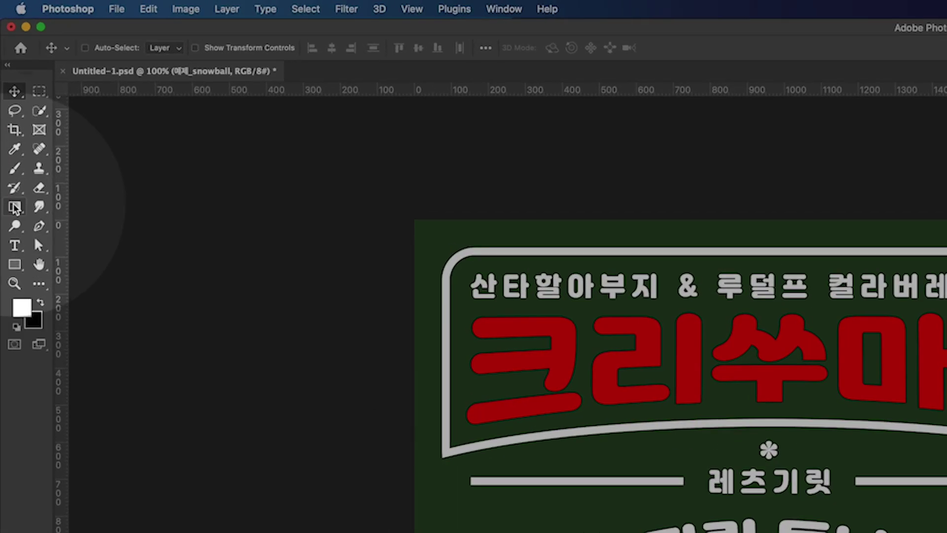
Activate the Paint Bucket Tool with the foreground colour sampled from the red title lettering.
click(7, 104)
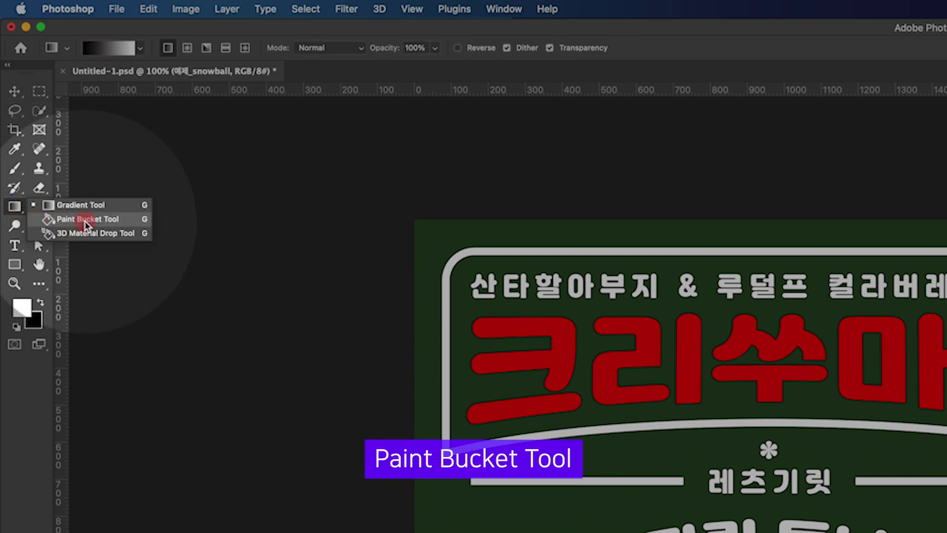
click(85, 219)
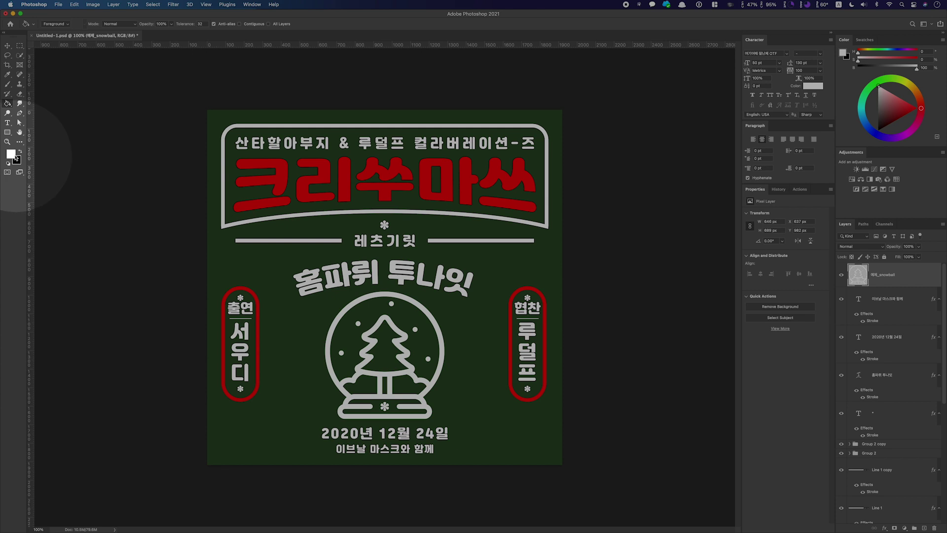
click(10, 153)
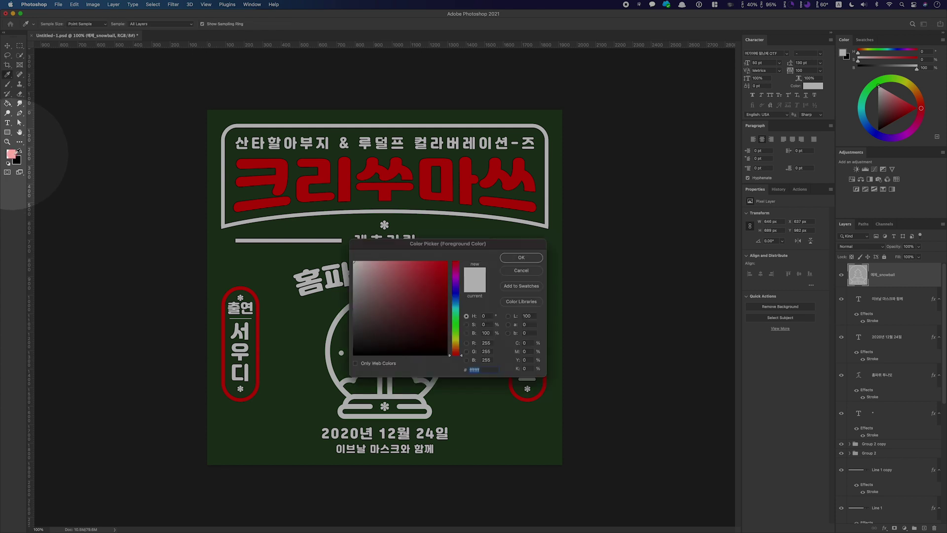
click(257, 162)
click(522, 257)
key(g)
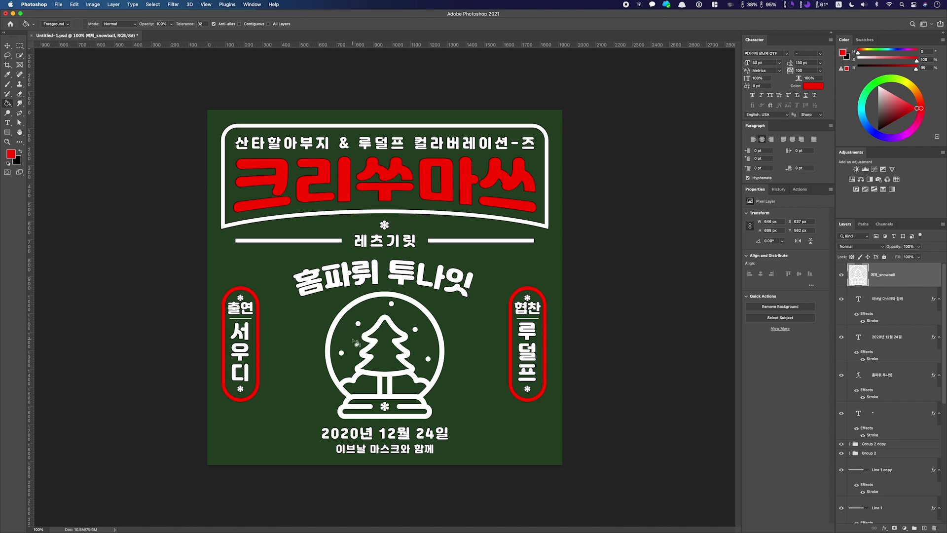
Undo the trial fill, limit the Paint Bucket to contiguous pixels, and fill the globe's background and base with red.
click(356, 342)
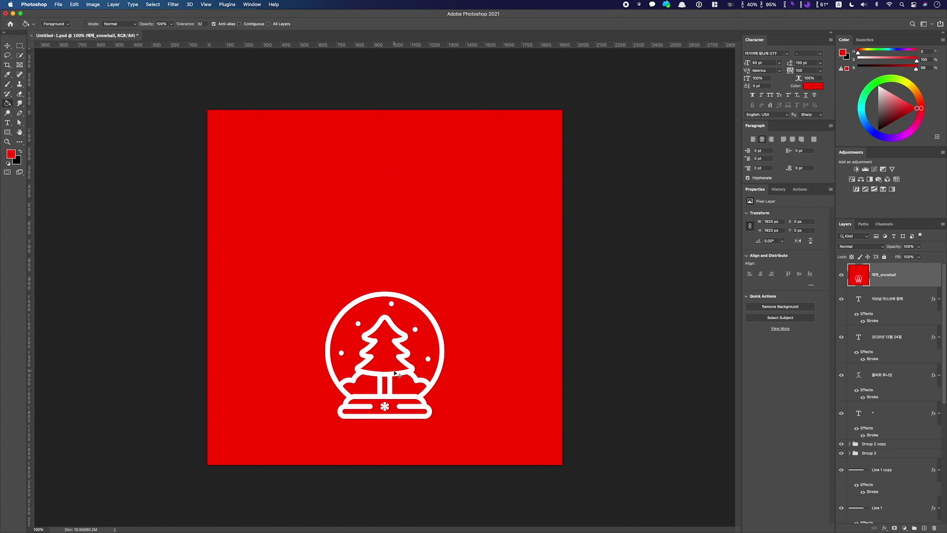
key(super+z)
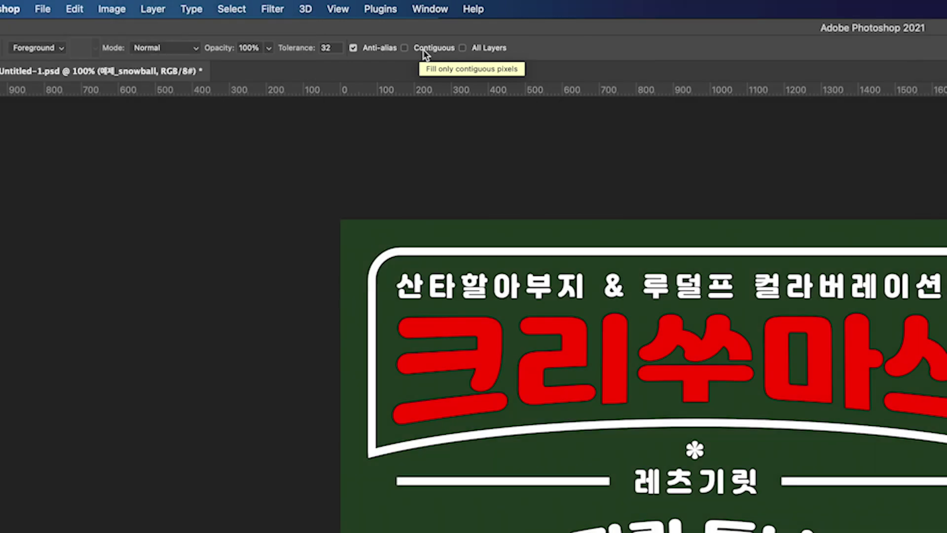
click(424, 52)
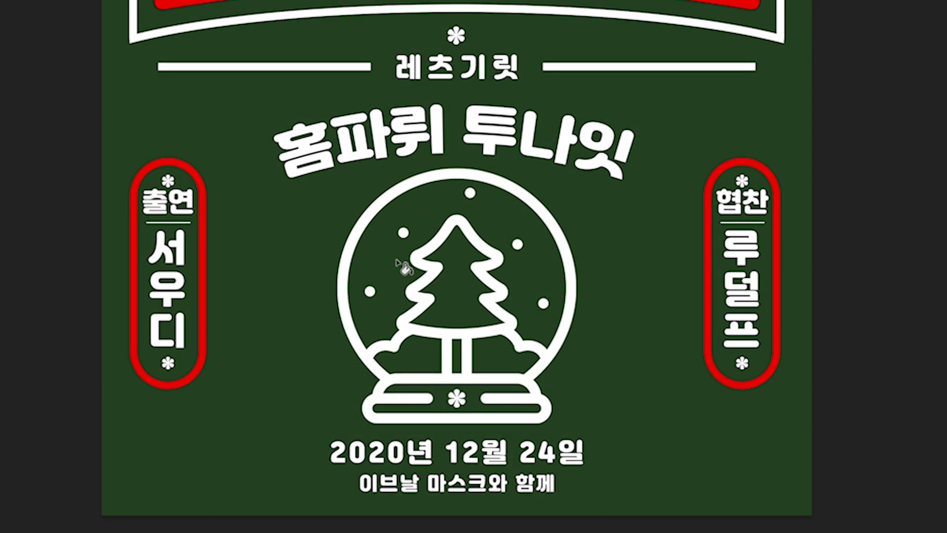
click(401, 266)
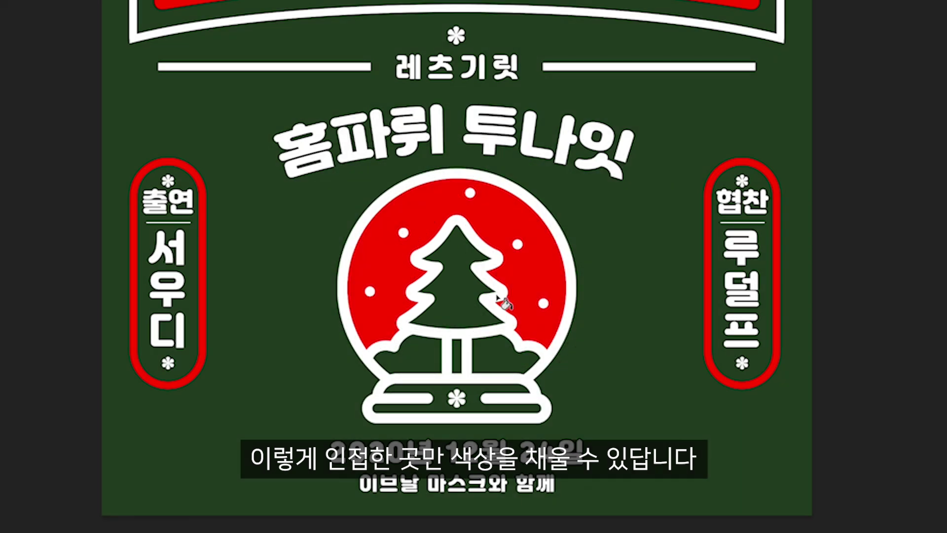
click(477, 397)
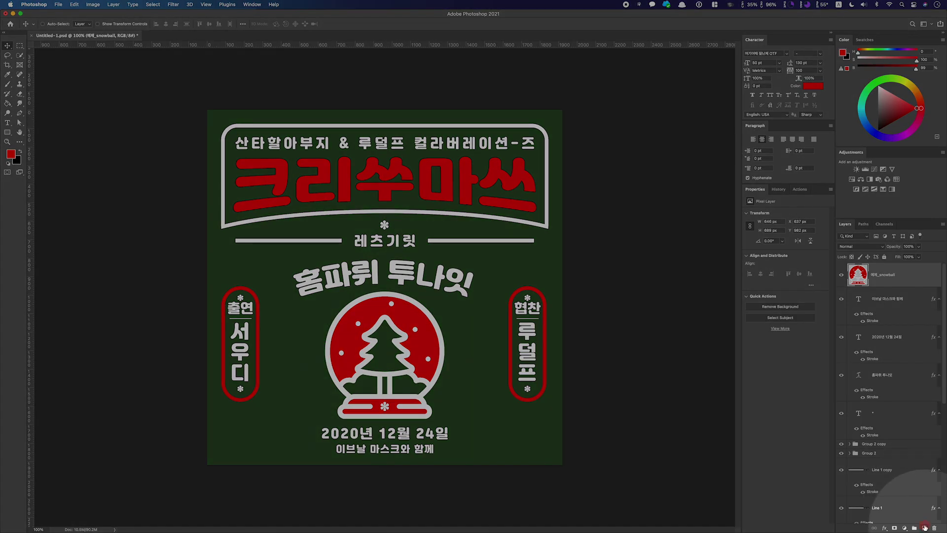
Create a new layer above the snowball and choose the "Kyle's Spatter Brushes - Spatter Bot Tilt" brush from Special Effects Brushes.
click(925, 527)
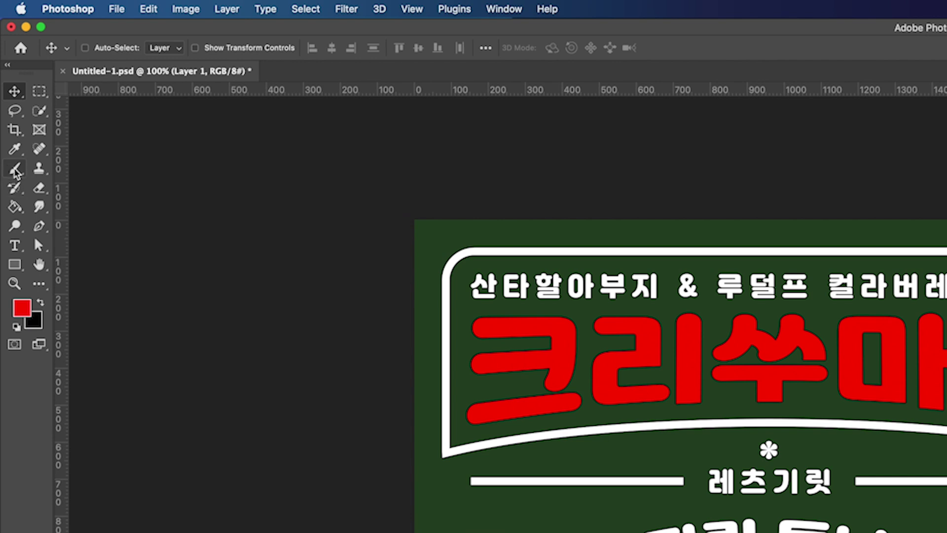
click(12, 134)
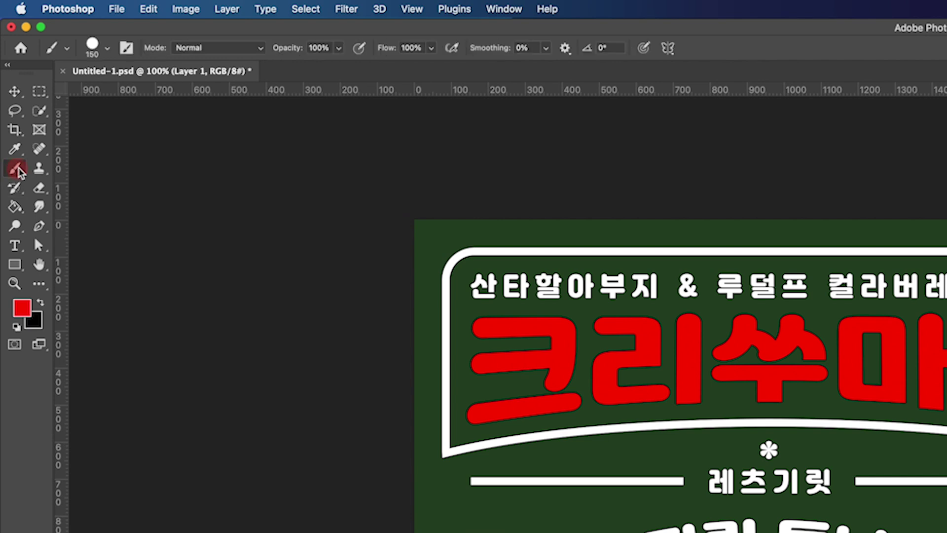
click(94, 49)
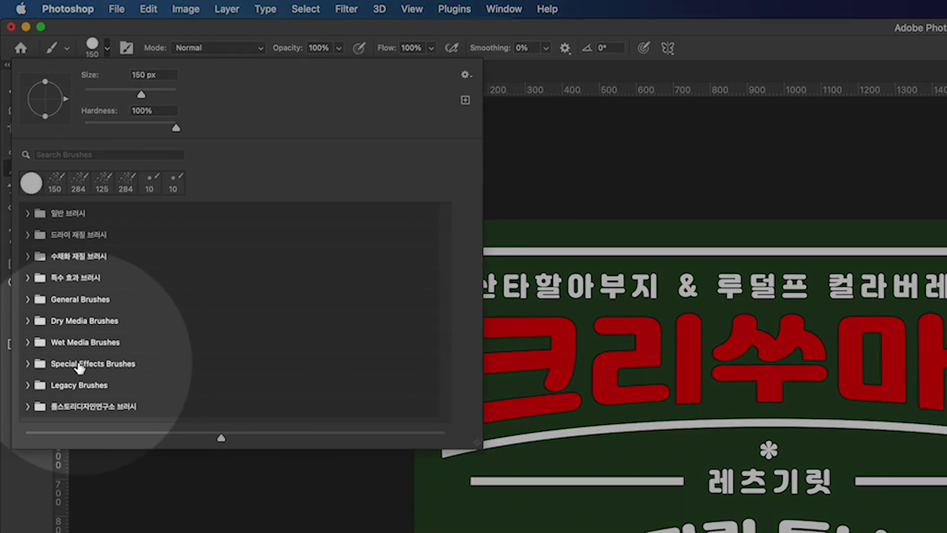
click(74, 364)
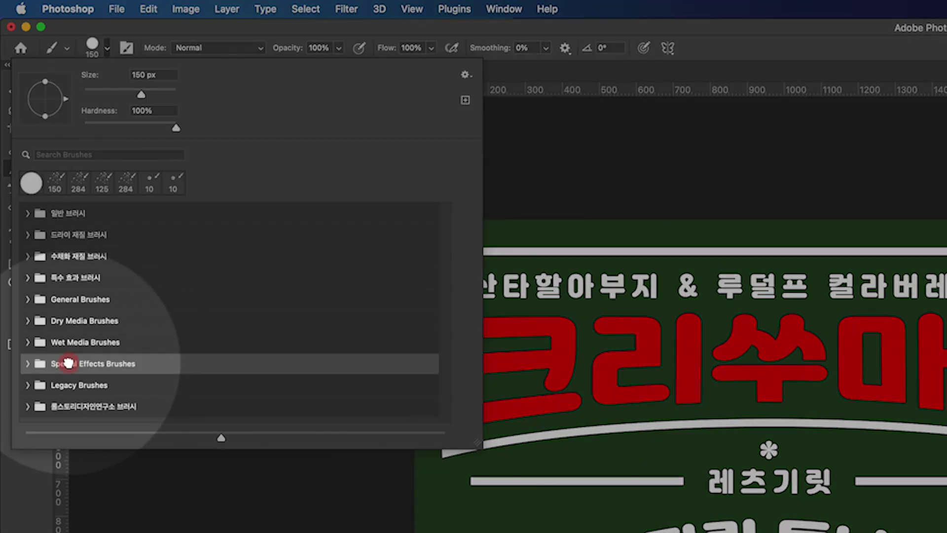
click(28, 364)
scroll(123, 369, down, 2)
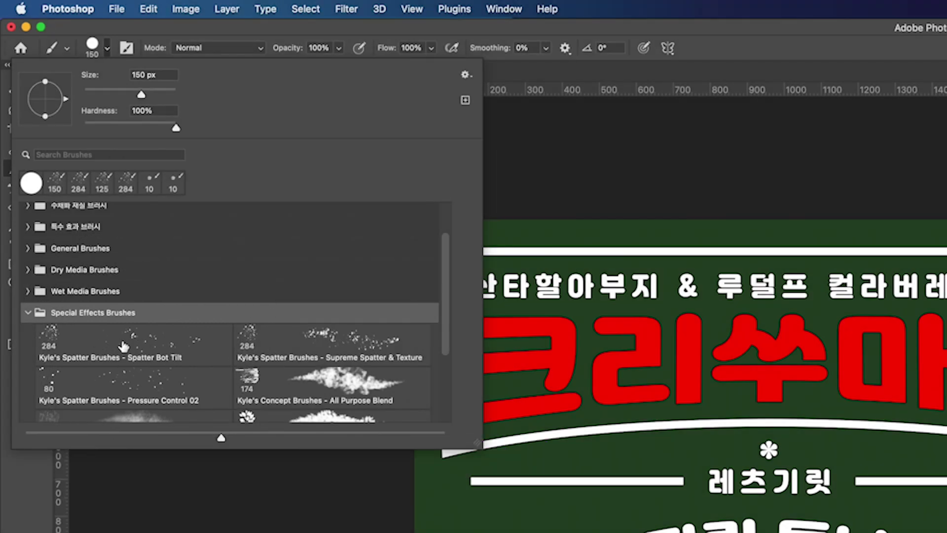
click(123, 345)
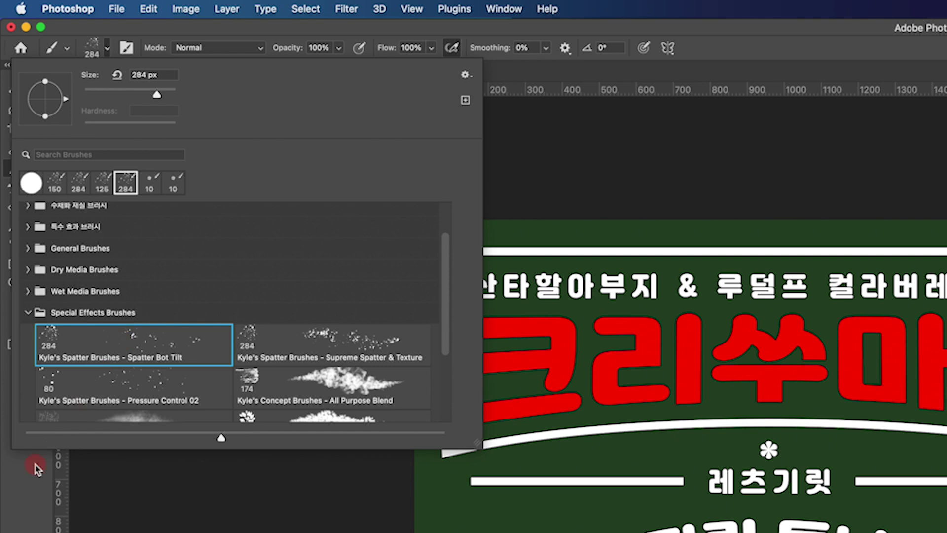
click(37, 466)
Set the foreground colour to a light yellow-green with hue 86°, based on the sampled background green.
click(11, 155)
click(235, 252)
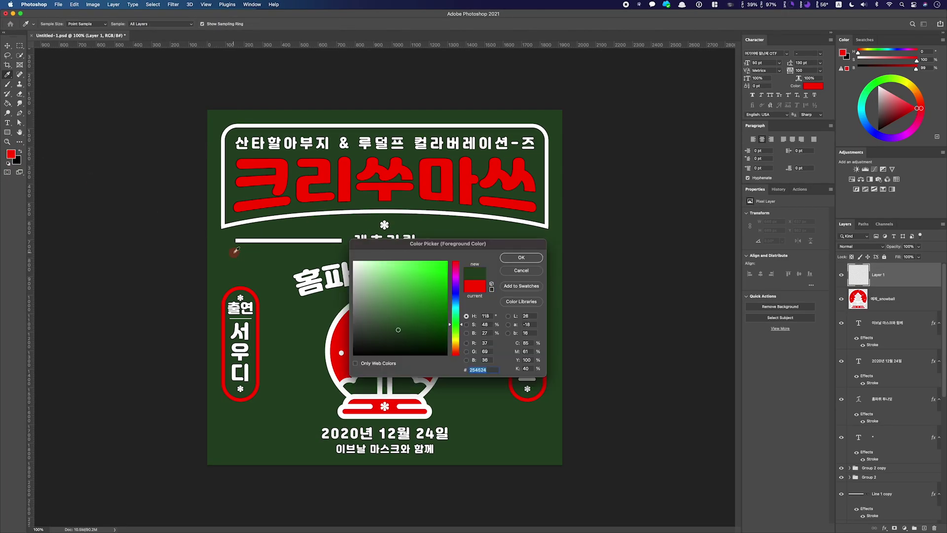
click(457, 334)
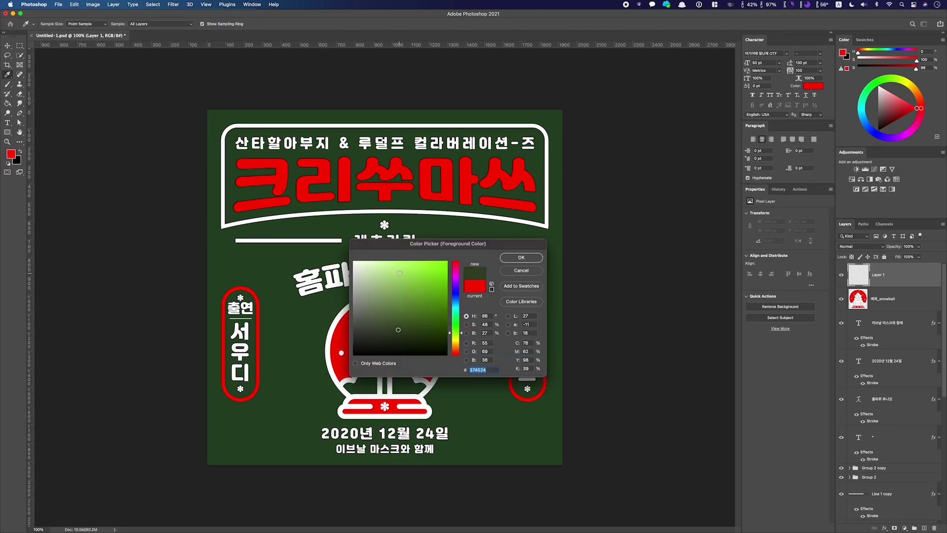
click(402, 272)
click(533, 260)
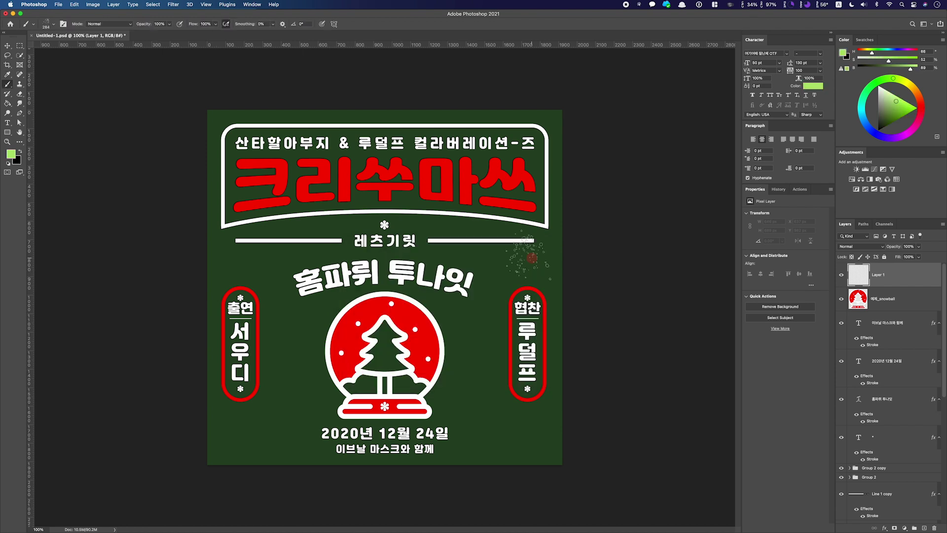
Reduce the brush size and stamp light green spatter around the canvas edges, over parts of the title, and in the lower corners.
key(bracketleft)
key(bracketleft)
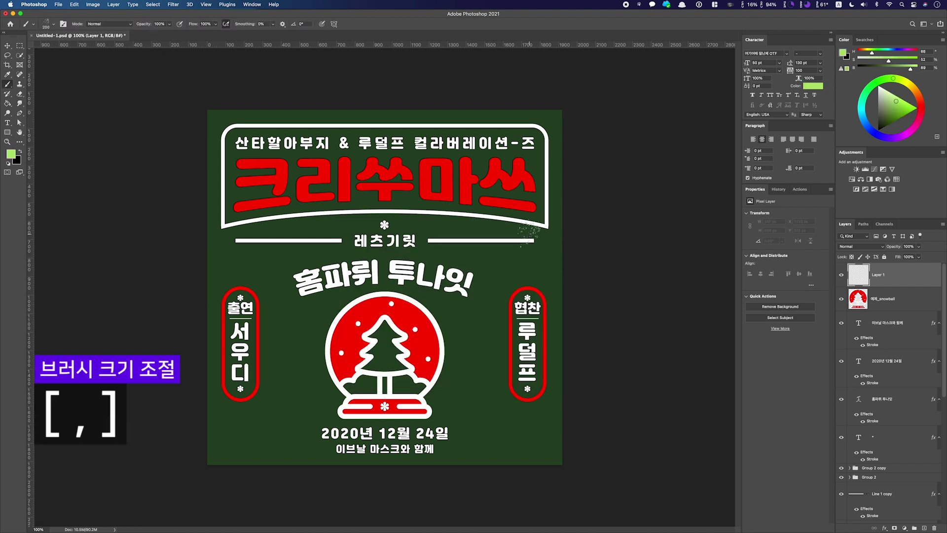
key(bracketleft)
click(544, 122)
click(554, 147)
click(475, 115)
click(348, 115)
click(286, 116)
click(275, 117)
click(257, 153)
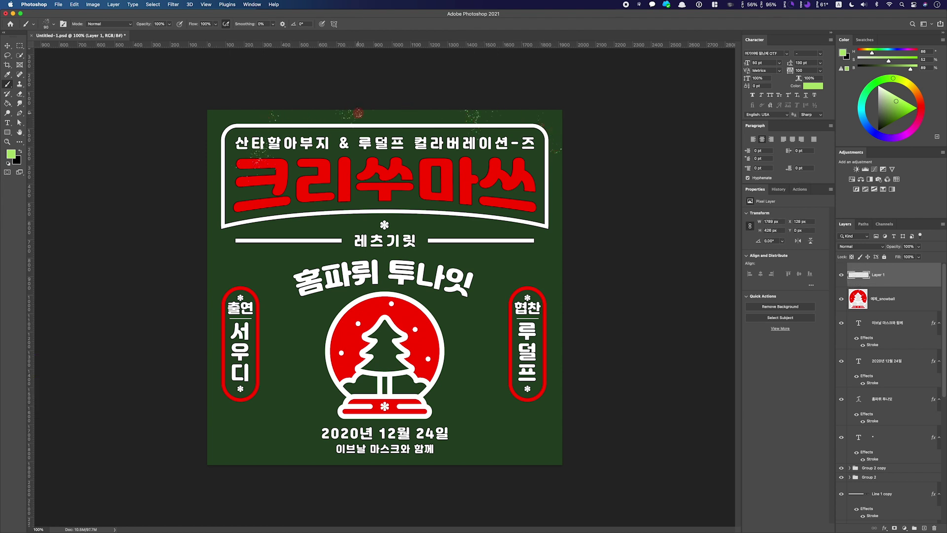
click(534, 208)
click(548, 242)
click(501, 292)
click(478, 380)
click(500, 419)
click(430, 440)
click(269, 428)
click(242, 446)
click(220, 402)
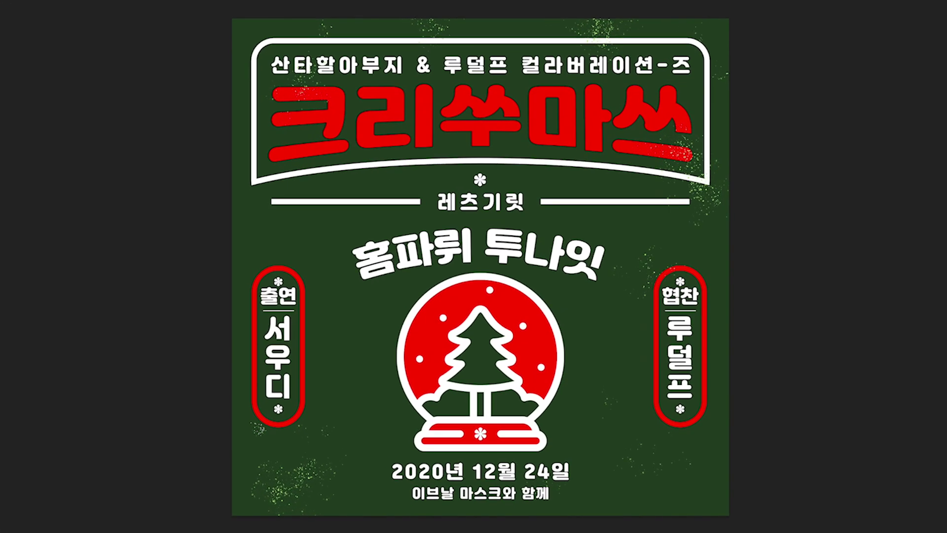
Stamp more light green spatter along the canvas's left edge, over the title's left part, and left of the snow globe.
click(211, 349)
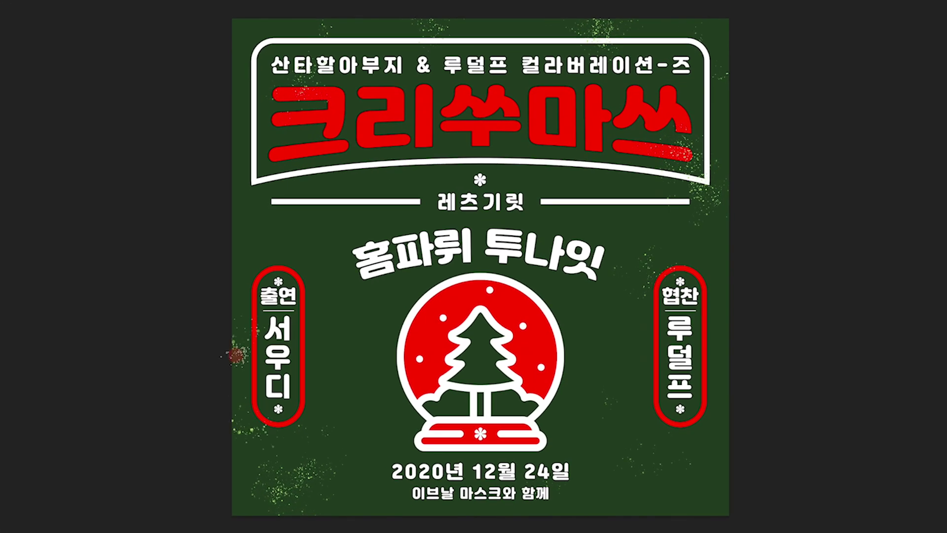
click(237, 232)
click(262, 183)
click(266, 179)
click(244, 31)
click(244, 111)
click(403, 98)
click(384, 245)
click(377, 320)
click(378, 339)
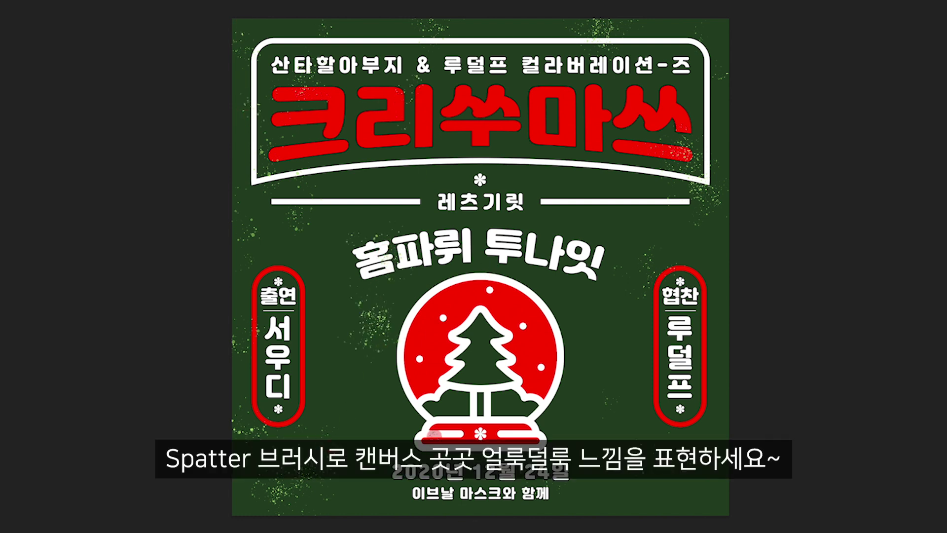
Stamp light green spatter across the lower-right area, along the top-right and right edges, over the globe, and in the bottom-left corner.
click(621, 434)
click(568, 485)
click(704, 509)
click(681, 437)
click(634, 356)
click(632, 311)
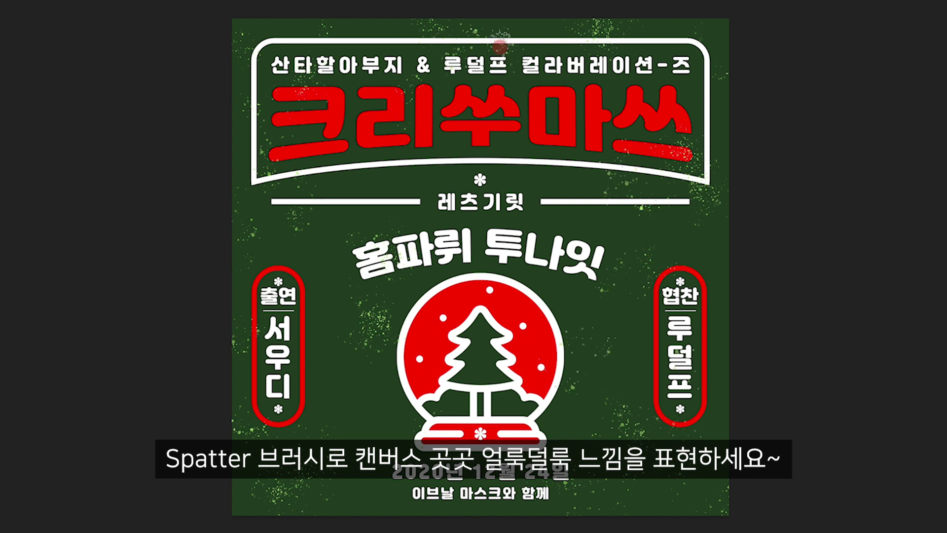
click(711, 55)
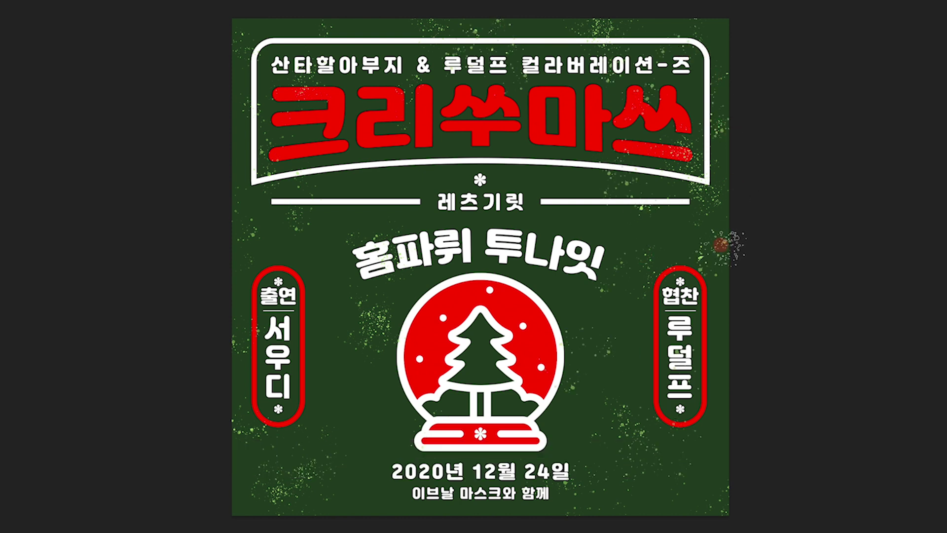
click(535, 326)
click(347, 522)
click(265, 504)
click(240, 509)
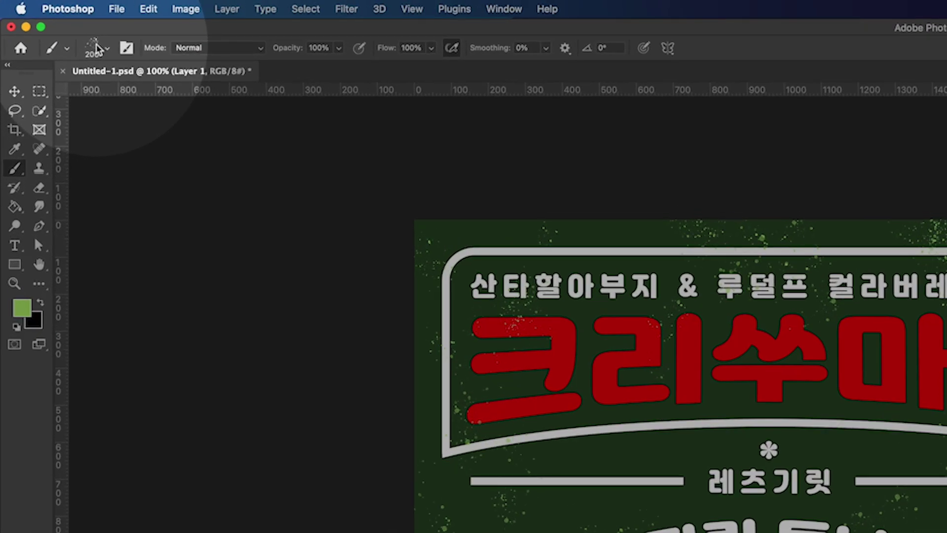
Choose the "Kyle's Ultimate Pastel Palooza" brush from the Dry Media Brushes.
click(48, 24)
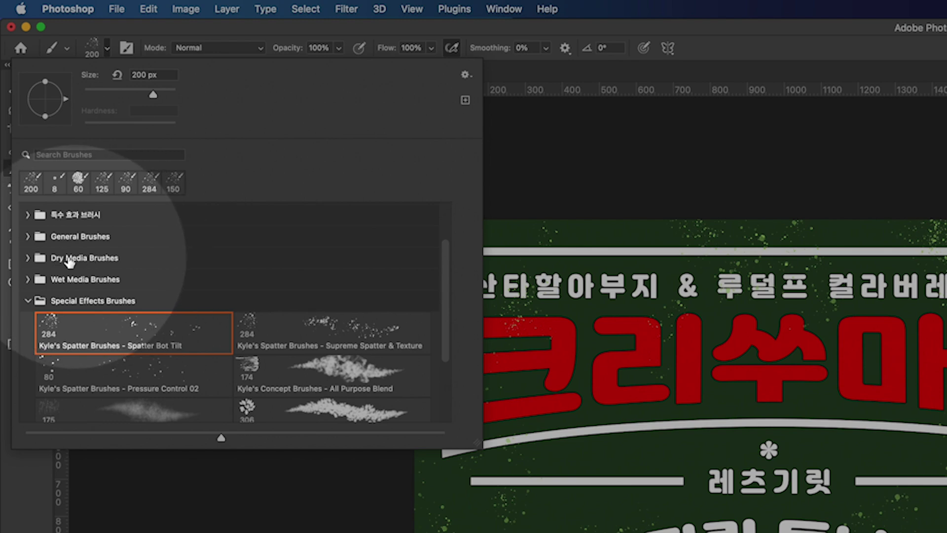
click(28, 259)
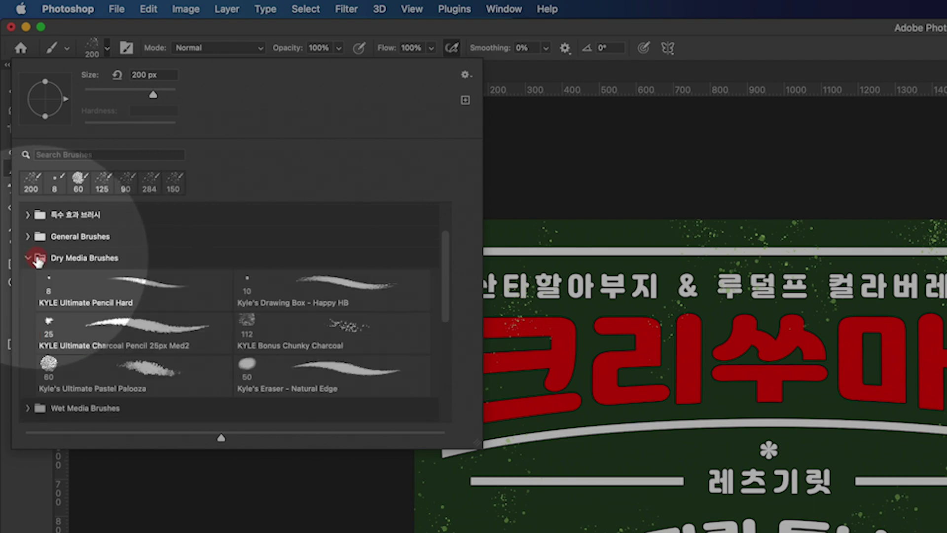
click(124, 375)
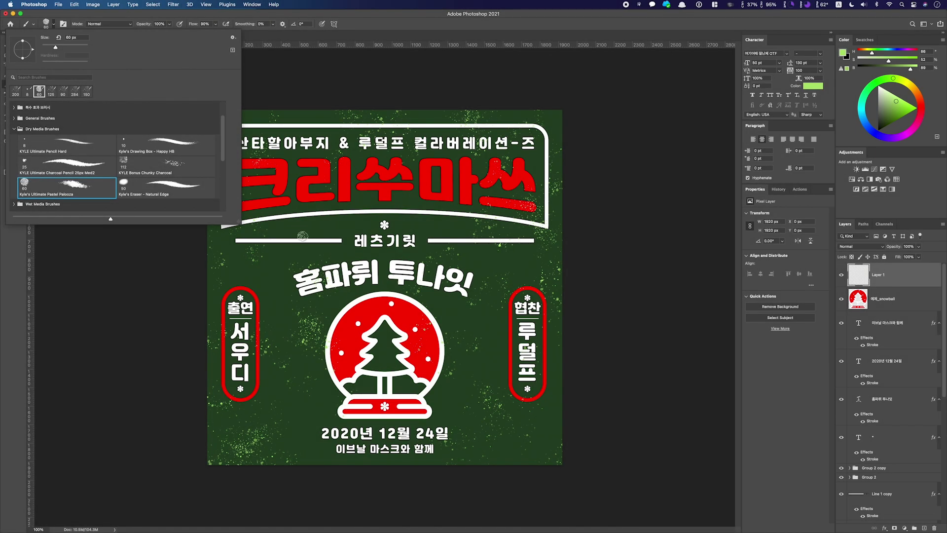
Try a looping stroke and a thin diagonal scratch with the pastel brush below the title frame, undoing each one.
mouse_move(302, 236)
mouse_down()
mouse_move(353, 214)
mouse_move(403, 231)
mouse_move(445, 273)
mouse_move(482, 227)
mouse_move(439, 218)
mouse_move(399, 266)
mouse_move(351, 276)
mouse_move(371, 241)
mouse_up()
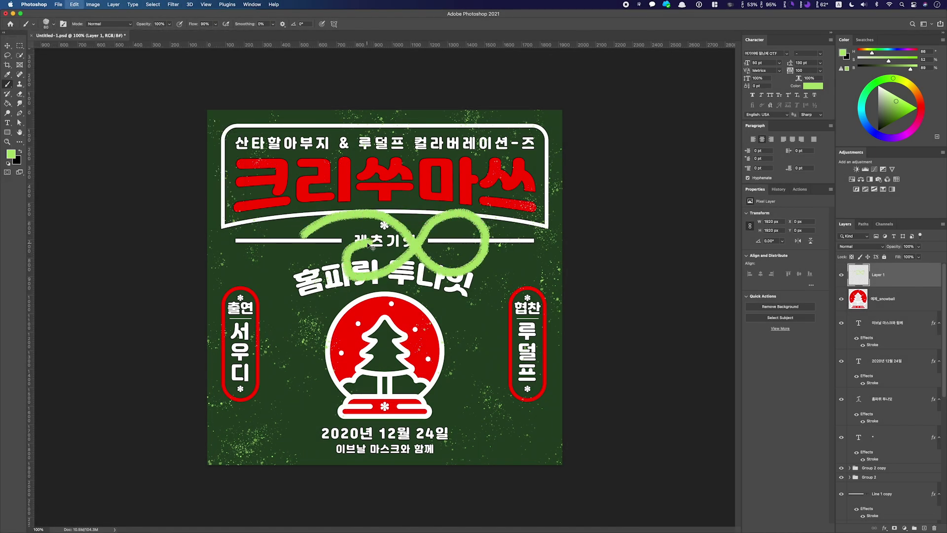
key(super+z)
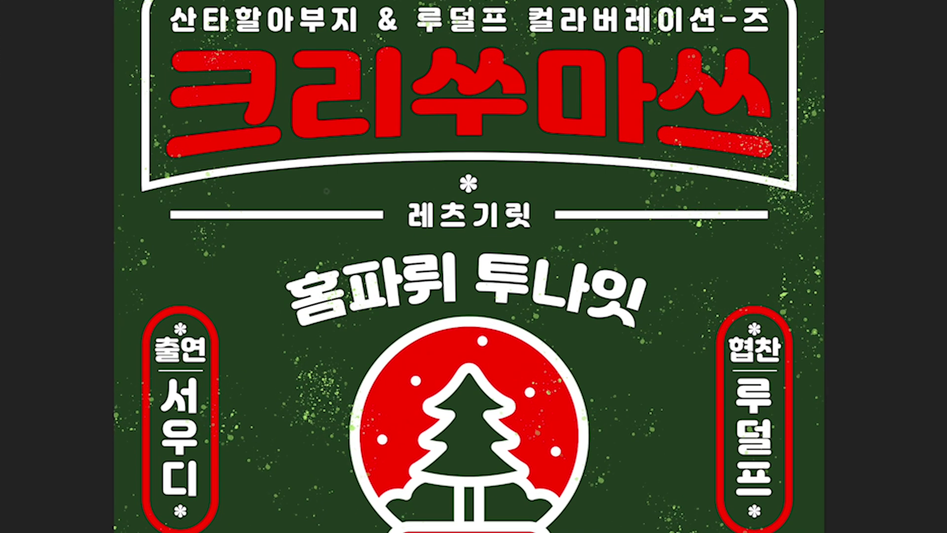
drag(370, 202, 442, 238)
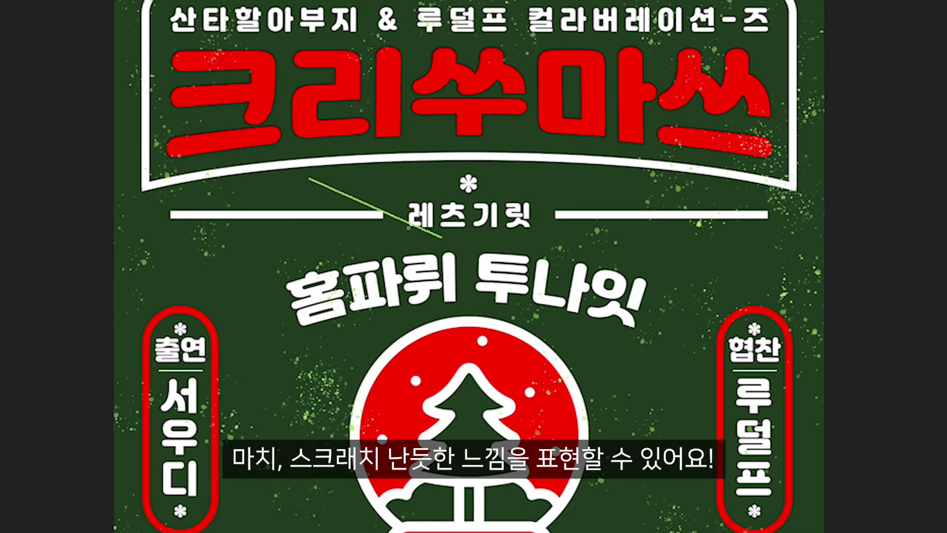
key(super+z)
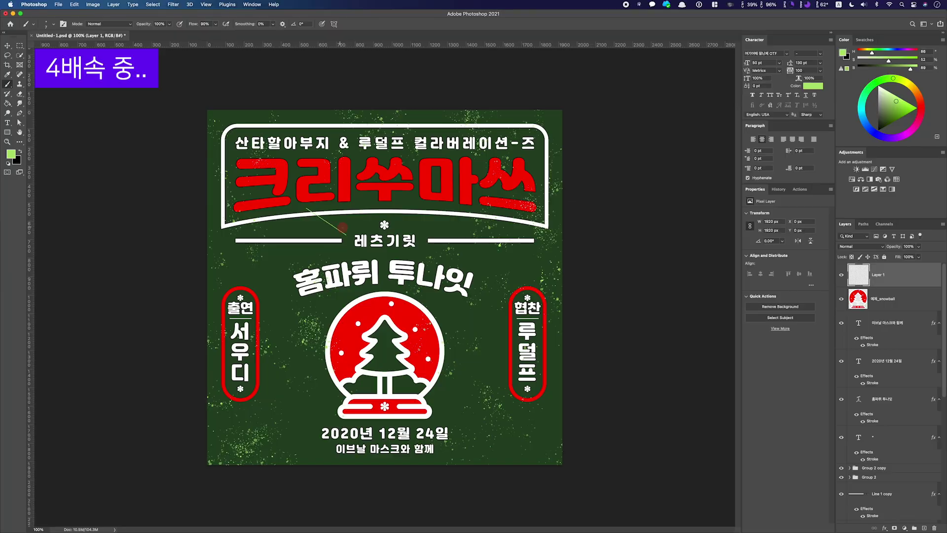
Draw thin light green scratches below the title frame, around the warped subtitle, and toward the upper right canvas edge.
drag(347, 156, 394, 197)
drag(277, 158, 360, 203)
key(super+plus)
drag(36, 307, 174, 294)
mouse_move(263, 279)
mouse_down()
mouse_move(339, 306)
mouse_move(454, 280)
mouse_up()
drag(561, 312, 647, 312)
mouse_move(583, 316)
mouse_down()
mouse_move(626, 316)
mouse_move(624, 326)
mouse_up()
drag(626, 323, 516, 310)
drag(558, 249, 643, 188)
drag(612, 220, 697, 168)
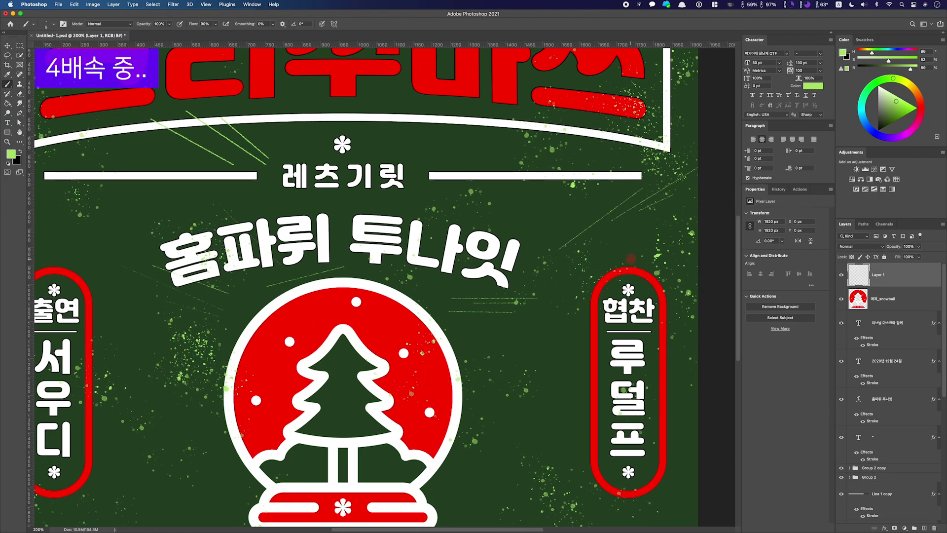
Draw more scratches in the lower-left area, across the globe, and beside the right capsule, and erase a small bit beside the divider line.
key(super+0)
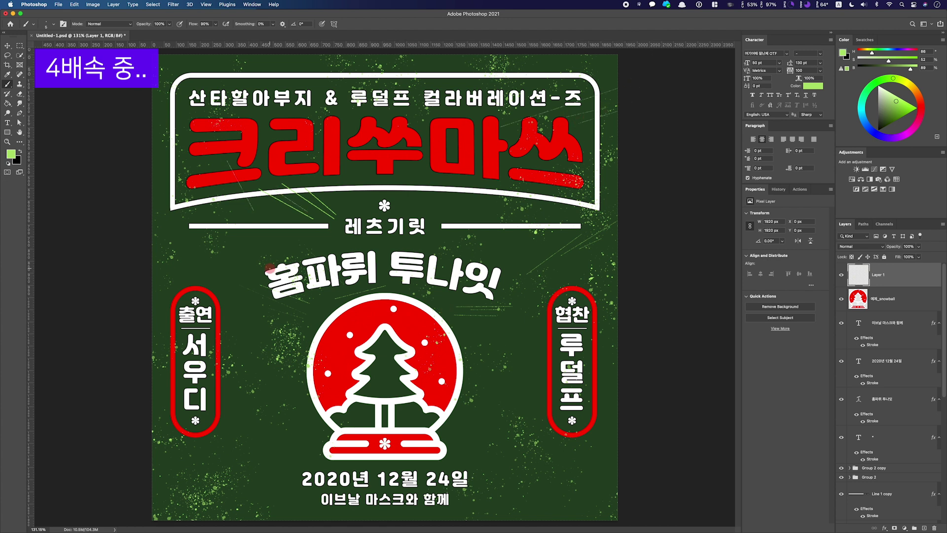
drag(166, 476, 219, 445)
drag(198, 478, 228, 452)
drag(295, 416, 326, 375)
drag(484, 434, 504, 450)
drag(495, 393, 529, 433)
drag(530, 436, 549, 456)
drag(608, 255, 619, 246)
key(e)
mouse_move(334, 217)
mouse_down()
mouse_move(282, 183)
mouse_move(333, 221)
mouse_up()
key(b)
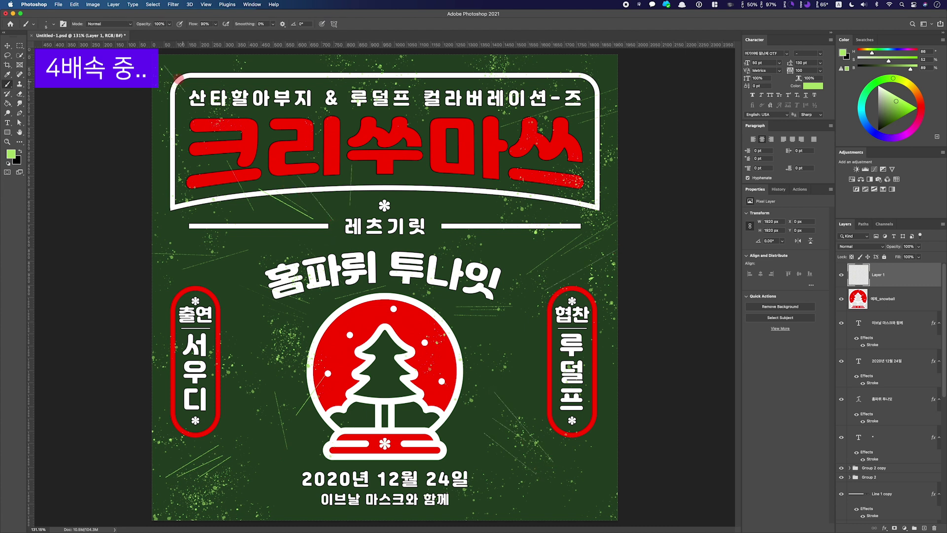
Add short parallel scratches along the canvas's left edge, around the left capsule, and between the globe and the right capsule.
drag(175, 124, 188, 143)
drag(179, 238, 210, 250)
drag(151, 281, 163, 307)
drag(148, 225, 173, 240)
drag(148, 242, 173, 253)
drag(466, 314, 525, 373)
mouse_move(466, 327)
mouse_down()
mouse_move(493, 337)
mouse_move(514, 379)
mouse_up()
Set the blend mode of the spatter and scratch layer to Overlay.
scroll(310, 384, down, 5)
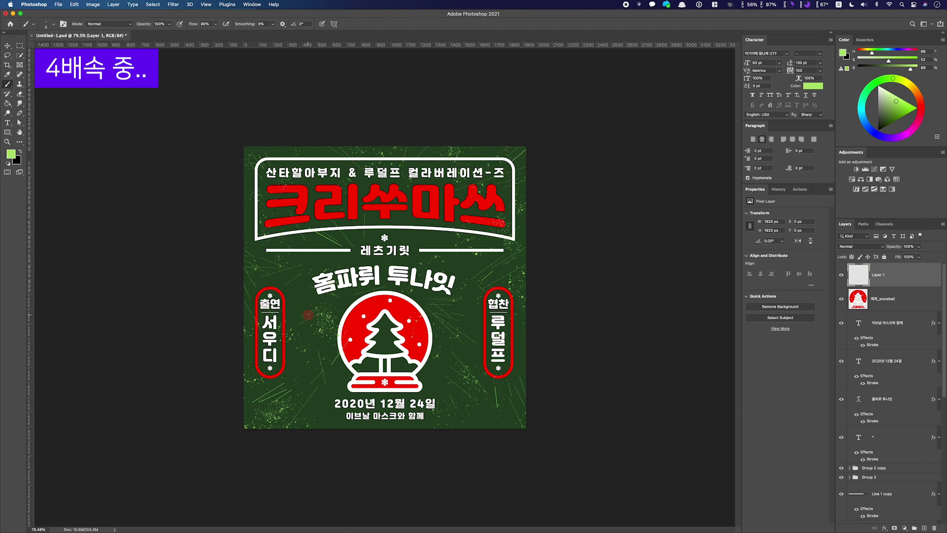
key(super+1)
key(super+0)
key(v)
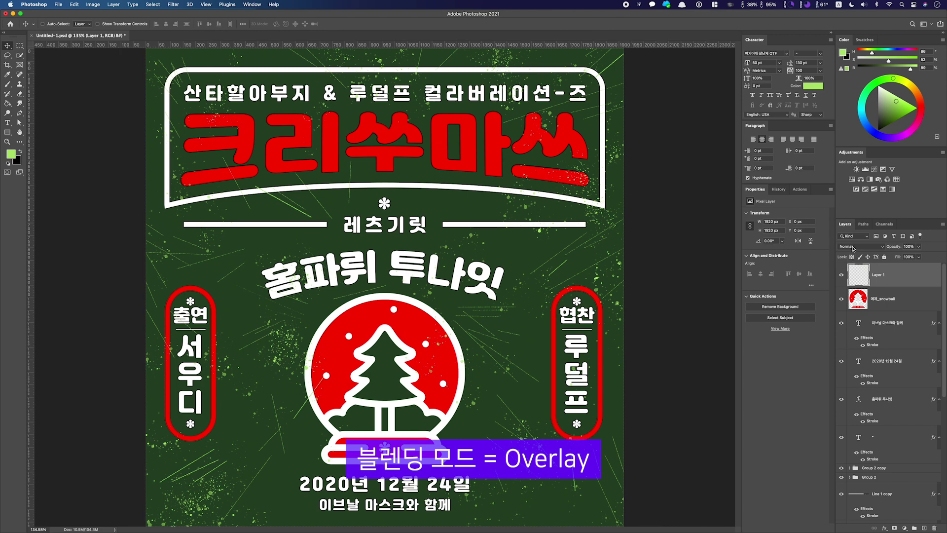
click(853, 248)
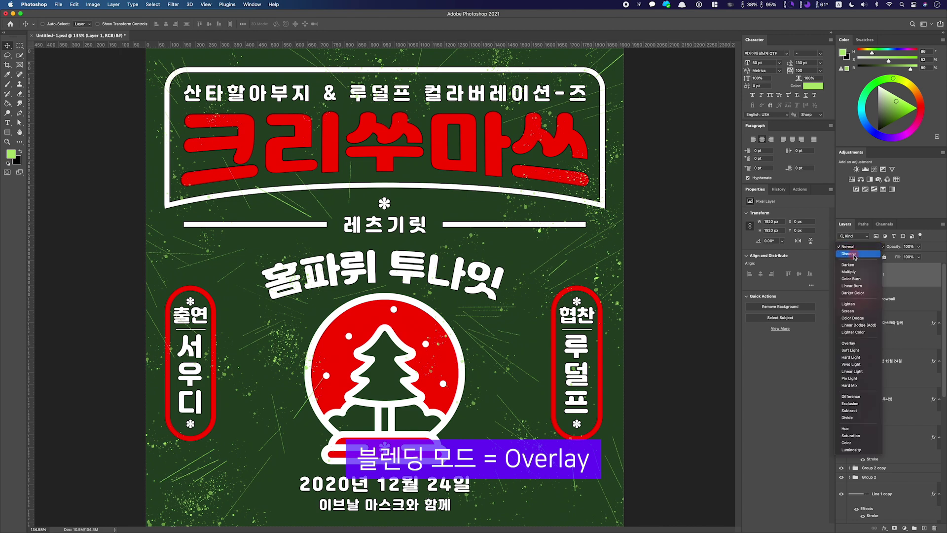
click(853, 343)
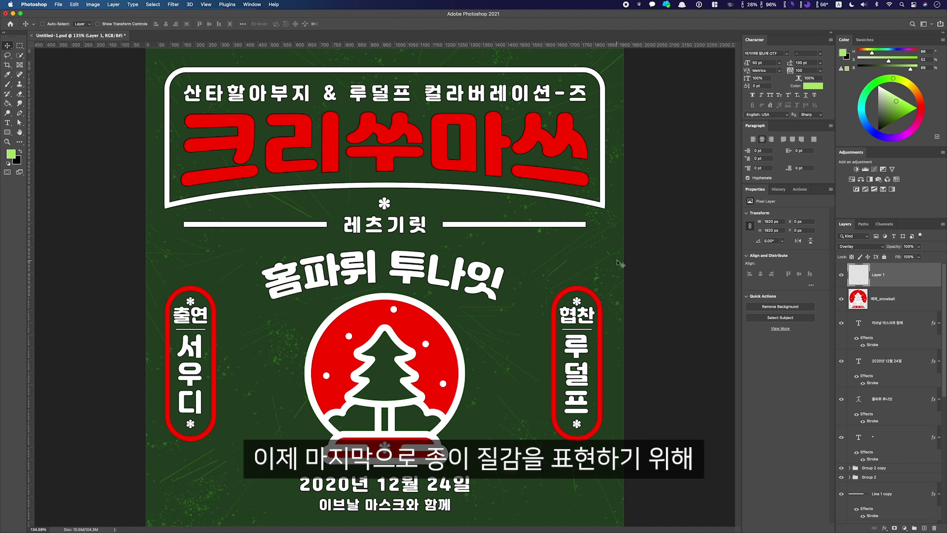
Place the image 예제_paper_texture.jpg in the document and enlarge it to cover the whole canvas.
key(super+minus)
drag(946, 128, 786, 148)
click(796, 245)
drag(701, 220, 414, 267)
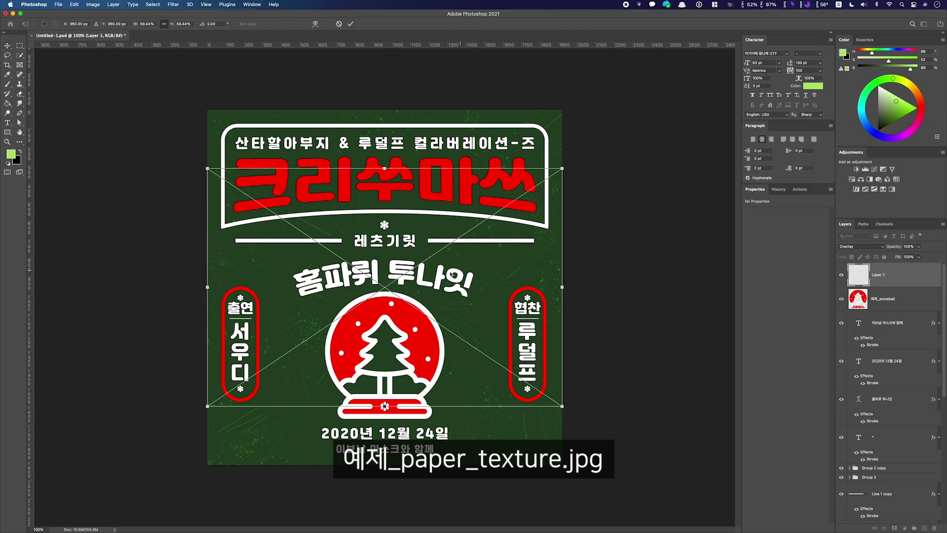
drag(562, 168, 659, 94)
key(Return)
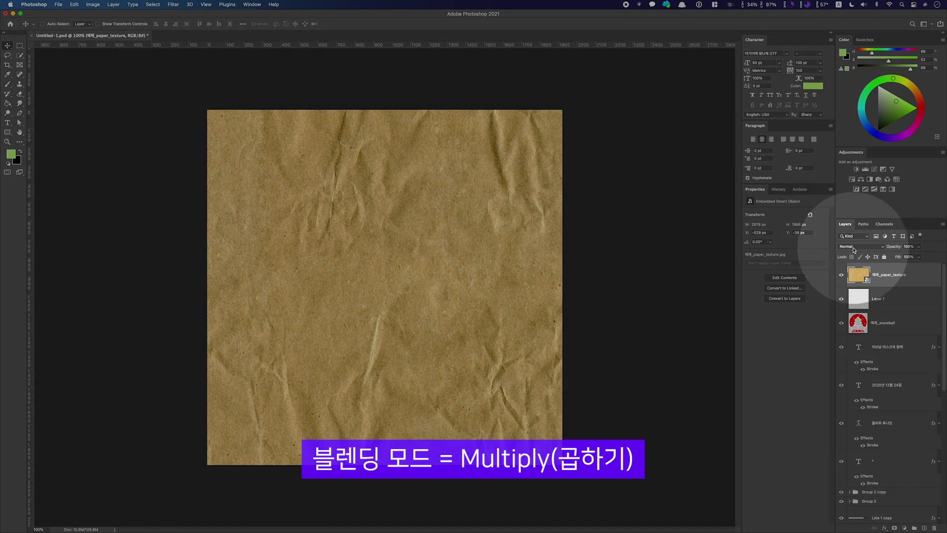
Set the paper texture layer's blend mode to Multiply and its opacity to 83%.
click(856, 246)
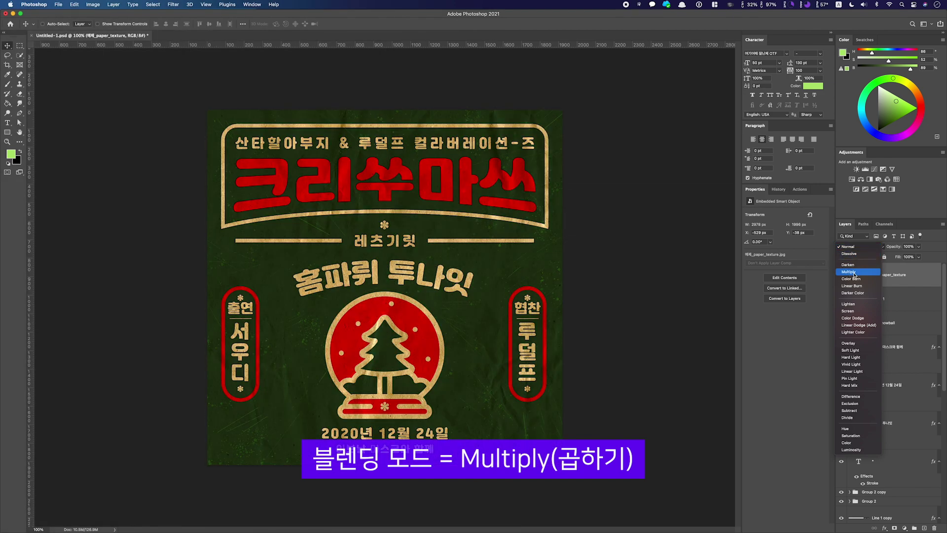
click(855, 273)
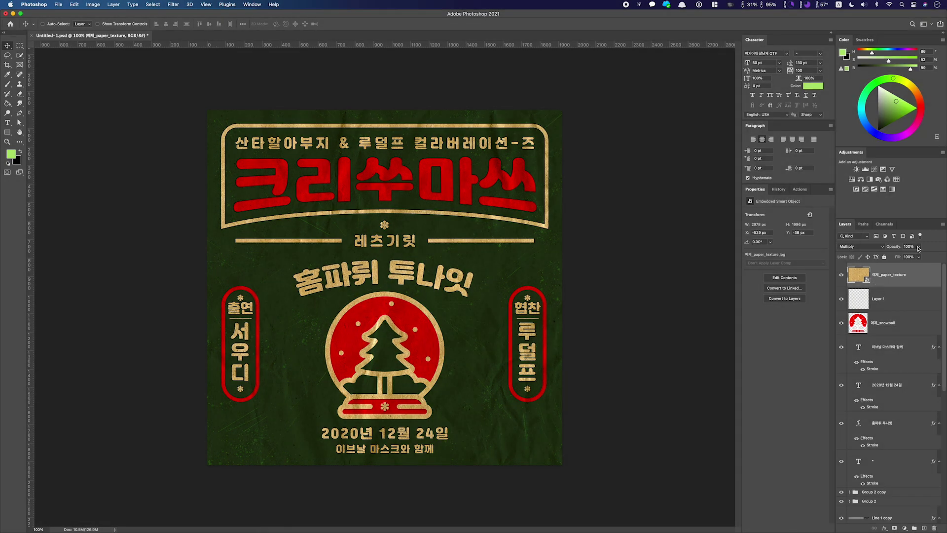
click(918, 246)
drag(919, 255, 905, 257)
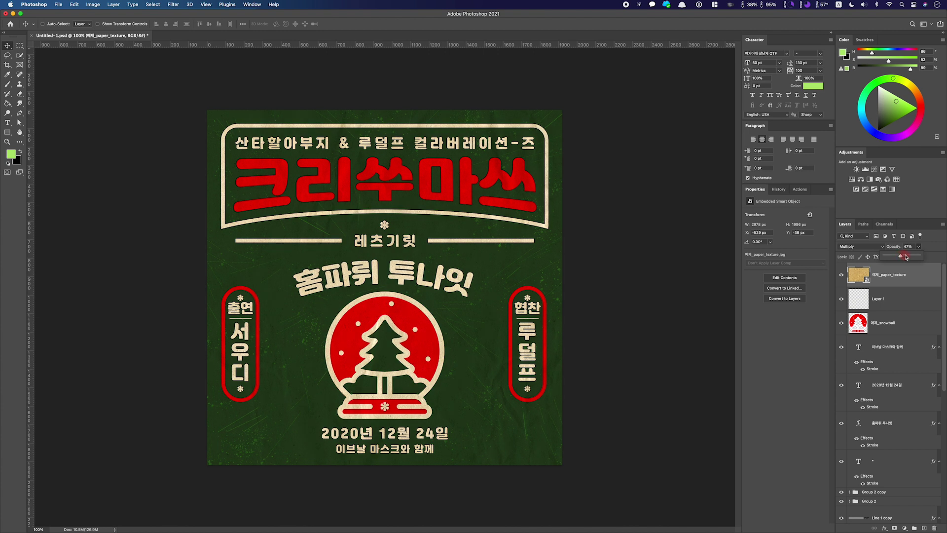
click(636, 405)
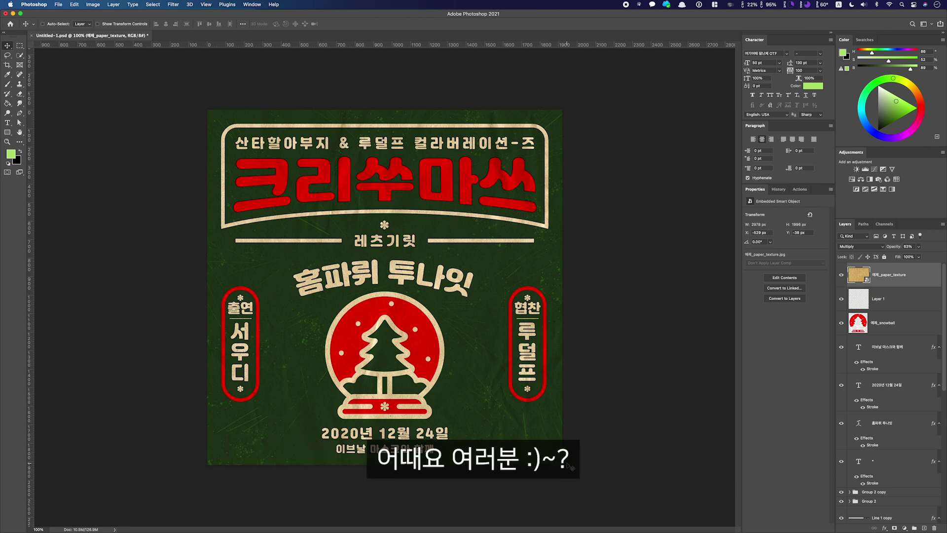
Group all design layers from the snowball down to the title frame, leaving the textures and background layers outside.
click(893, 327)
scroll(892, 352, down, 5)
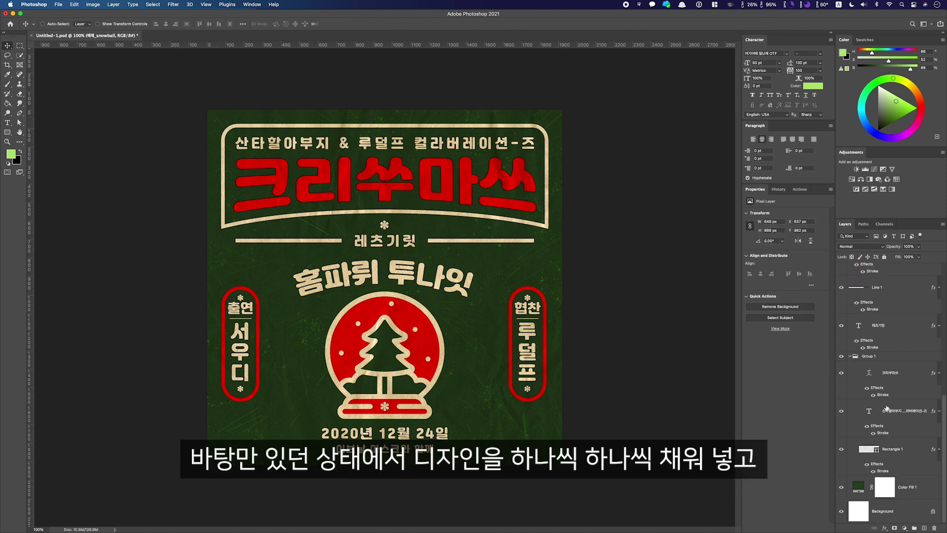
shift+click(907, 446)
key(super+g)
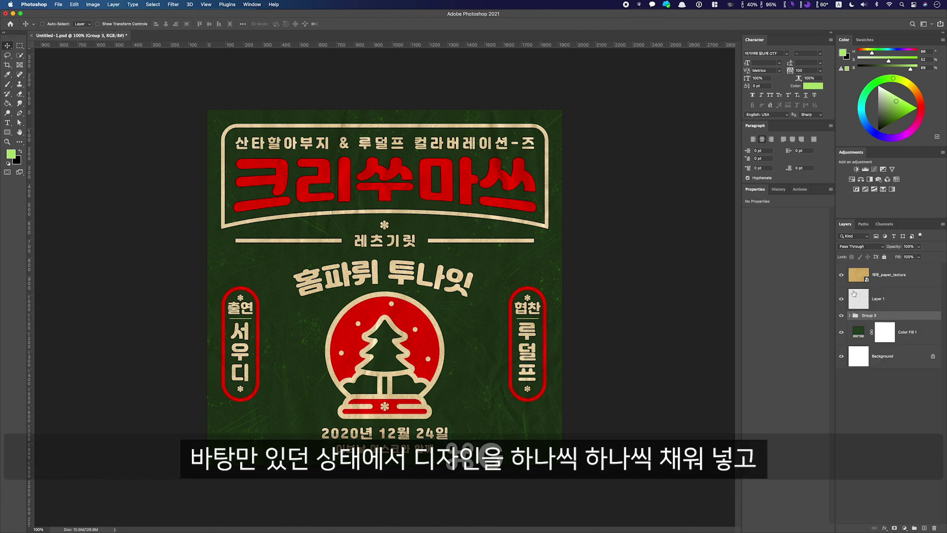
Toggle the visibility of the design group, scratch layer, and paper texture to review how the design builds up.
click(842, 316)
click(842, 316)
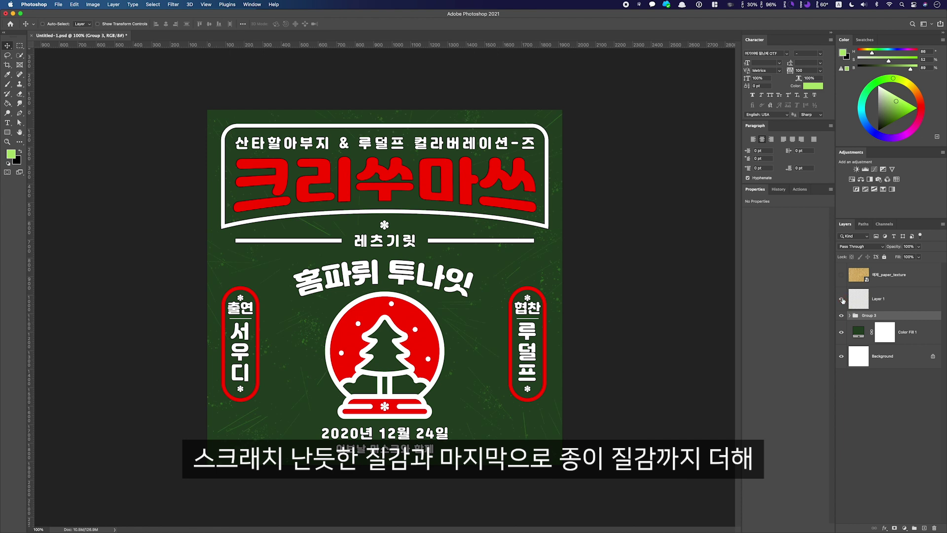
click(841, 275)
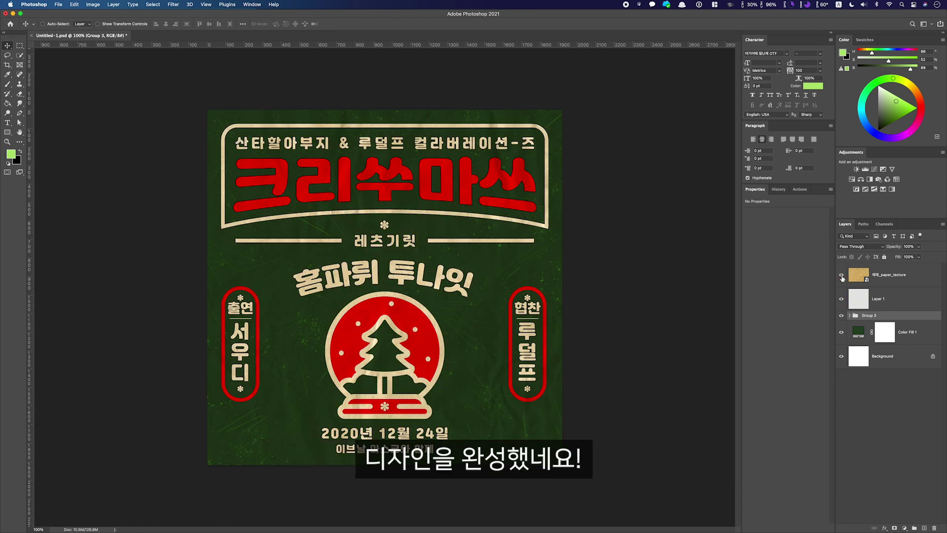
click(842, 317)
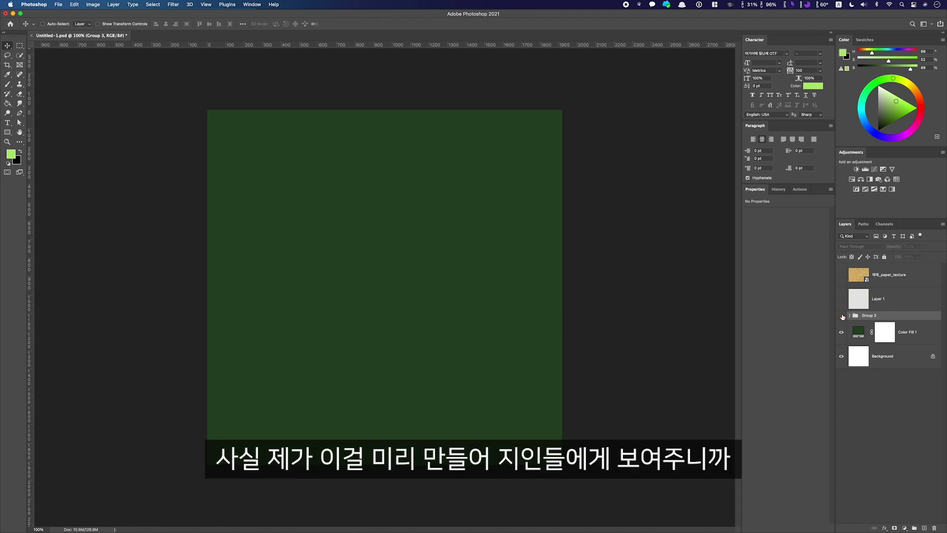
click(842, 317)
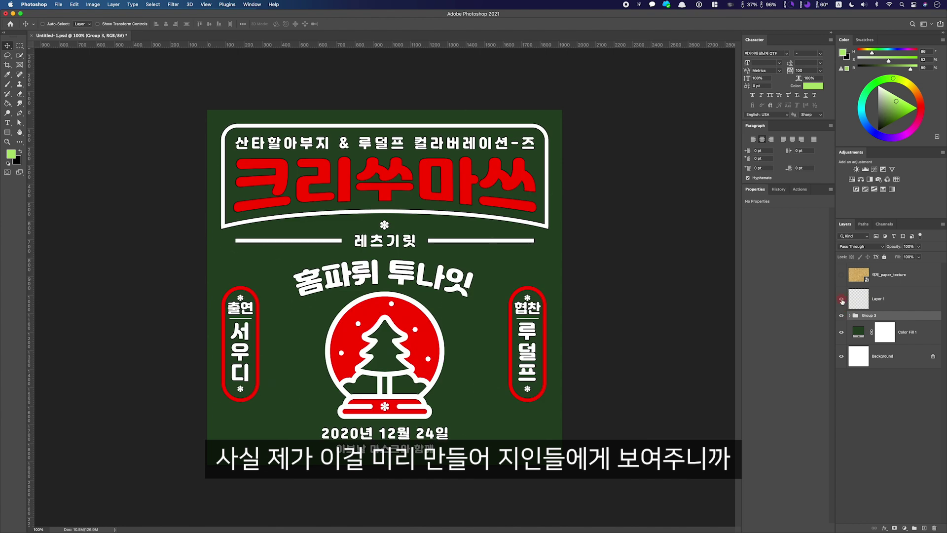
click(841, 278)
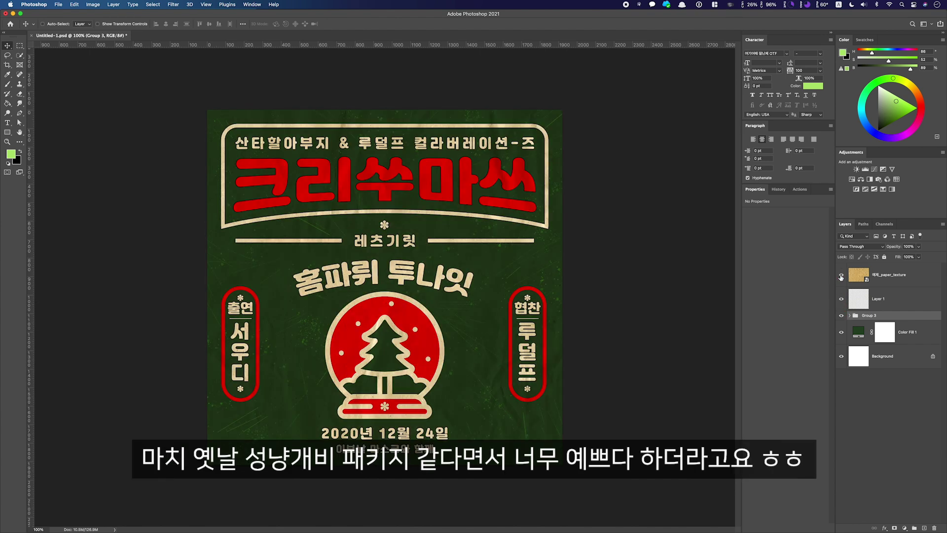
click(661, 270)
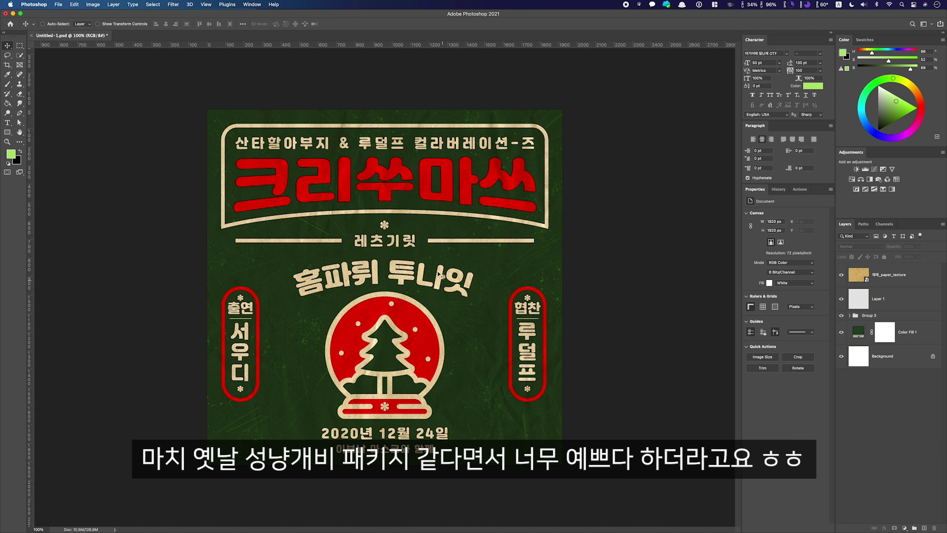
Replace the text of the large red title with "롤스토리예".
super+click(385, 190)
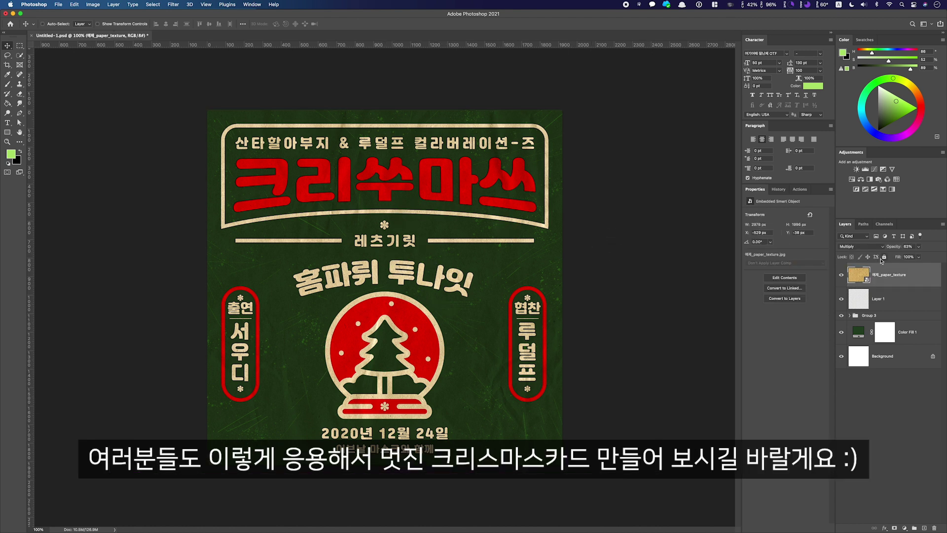
super+click(489, 210)
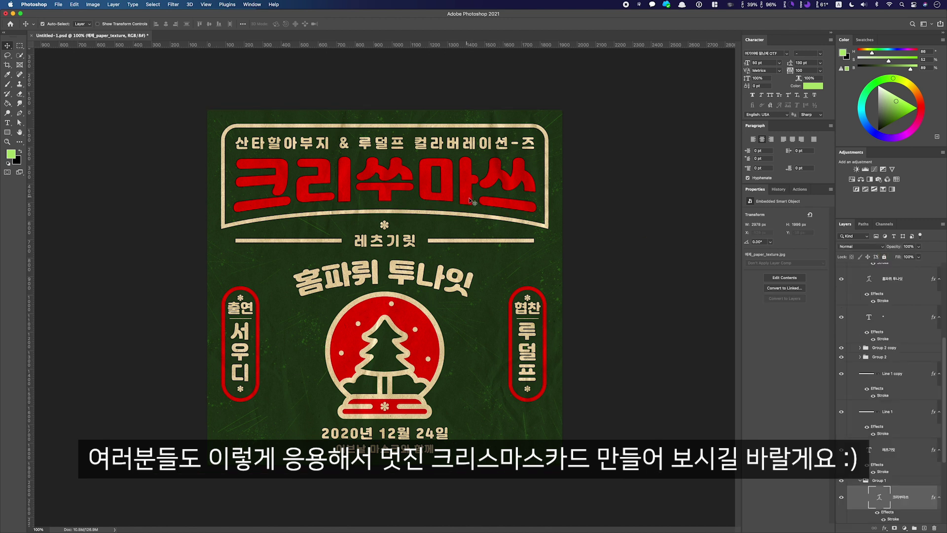
double_click(879, 496)
text(f)
key(BackSpace)
text(롤스톨)
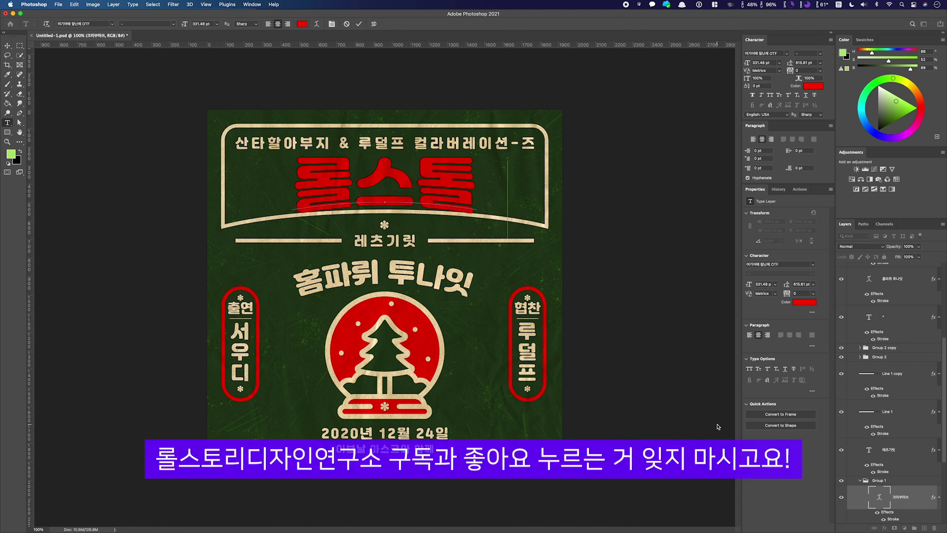
text(리예)
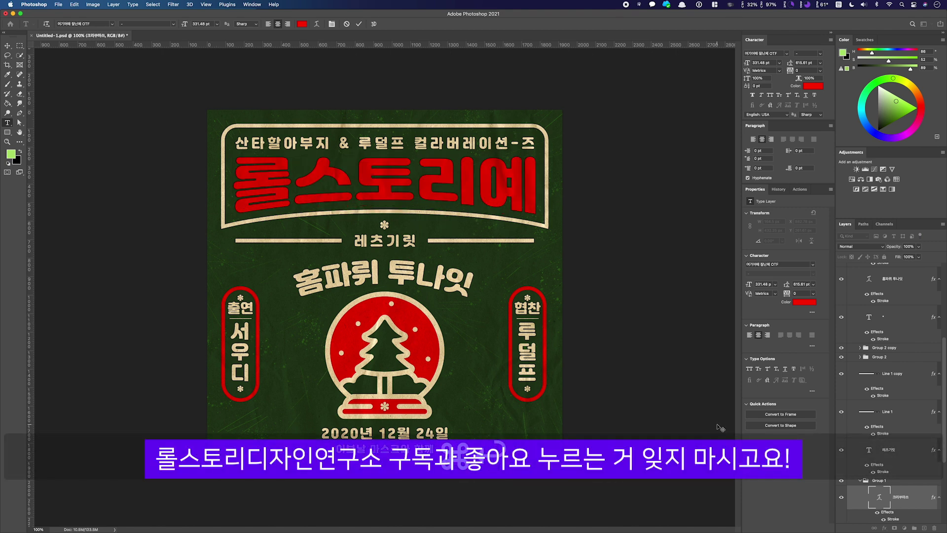
key(super+Return)
key(v)
key(super+plus)
key(super+minus)
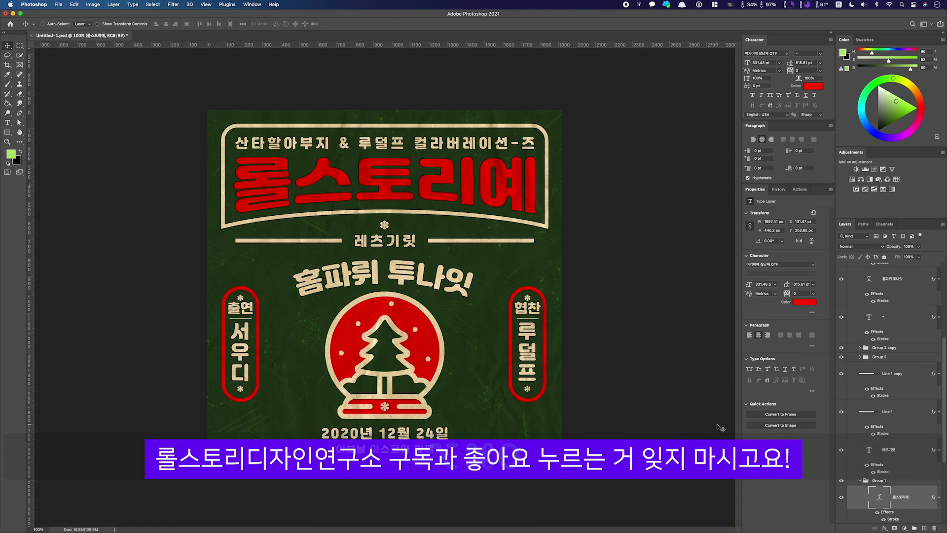
Replace the warped white lettering above the snow globe with text starting with the presenter's nickname.
super+click(449, 284)
double_click(869, 281)
text(우디)
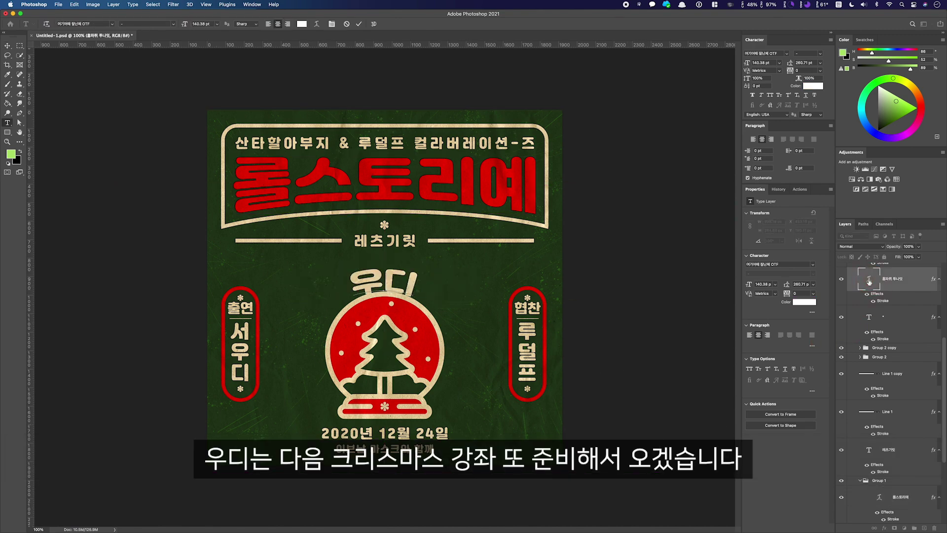